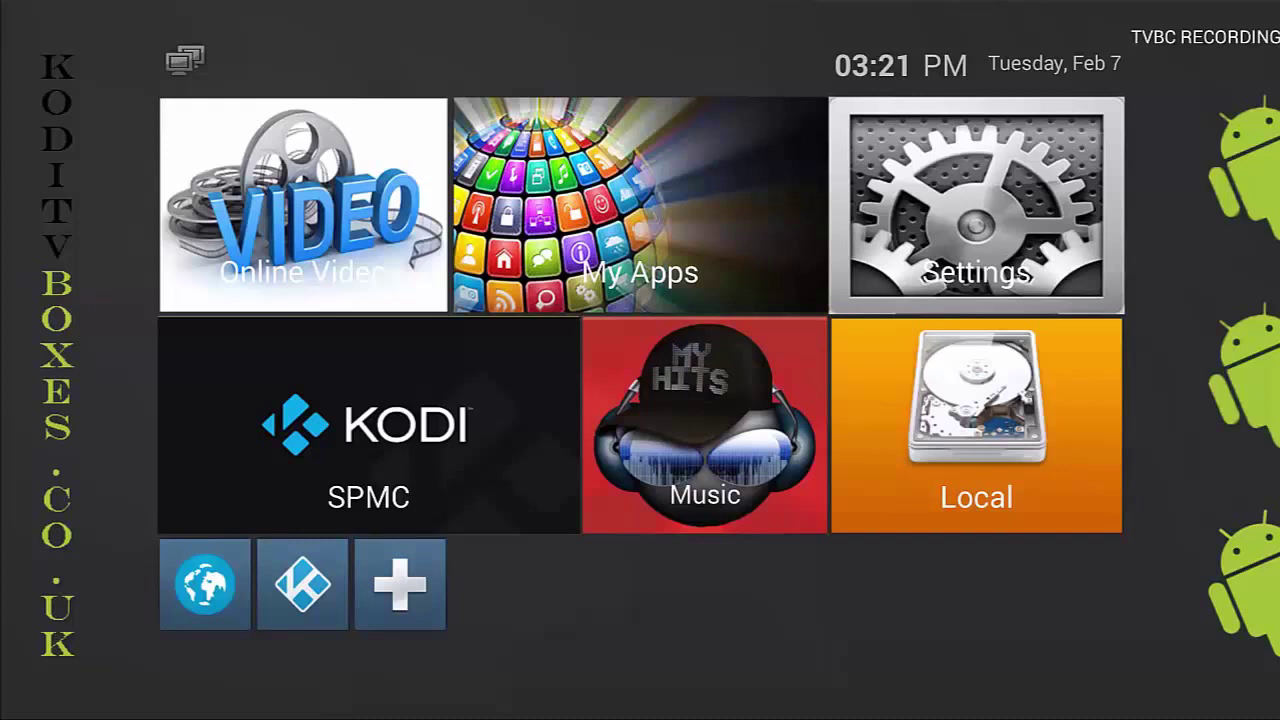
# Step: Open the VPN's page of the TV Box Company website in the browser and read why Kodi streamers need a VPN
pyautogui.click(218, 578)
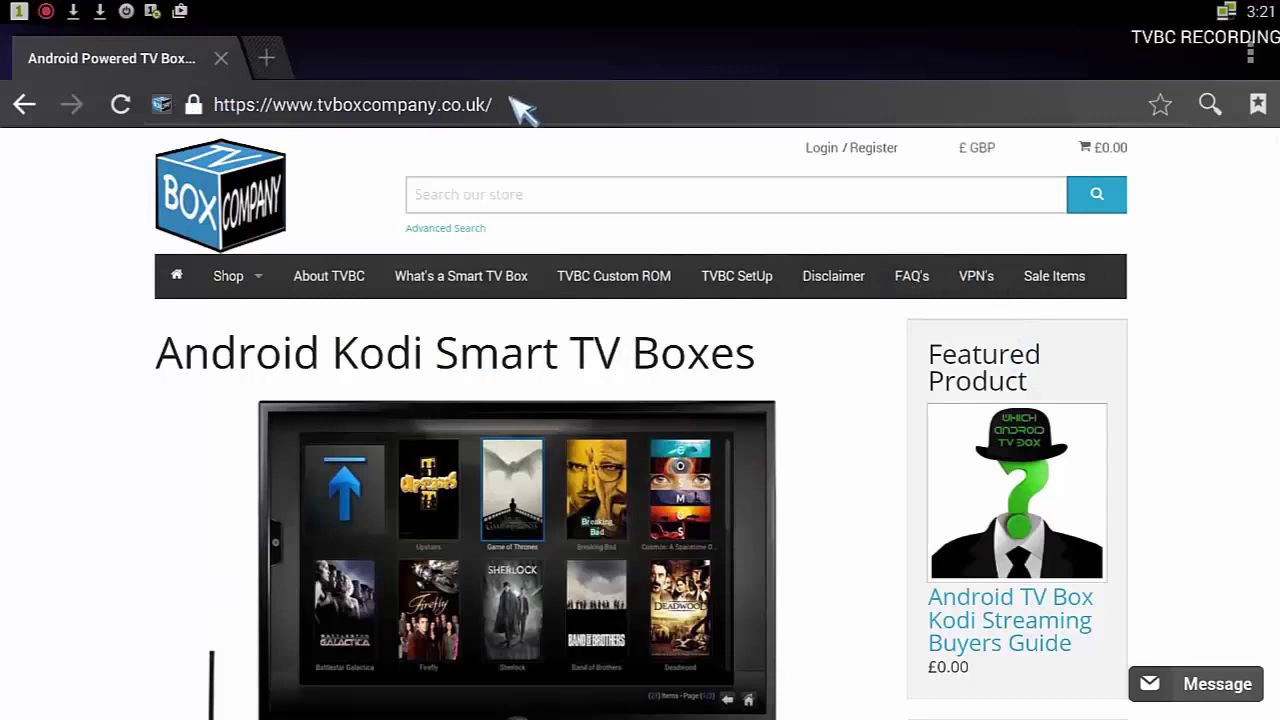
pyautogui.click(976, 277)
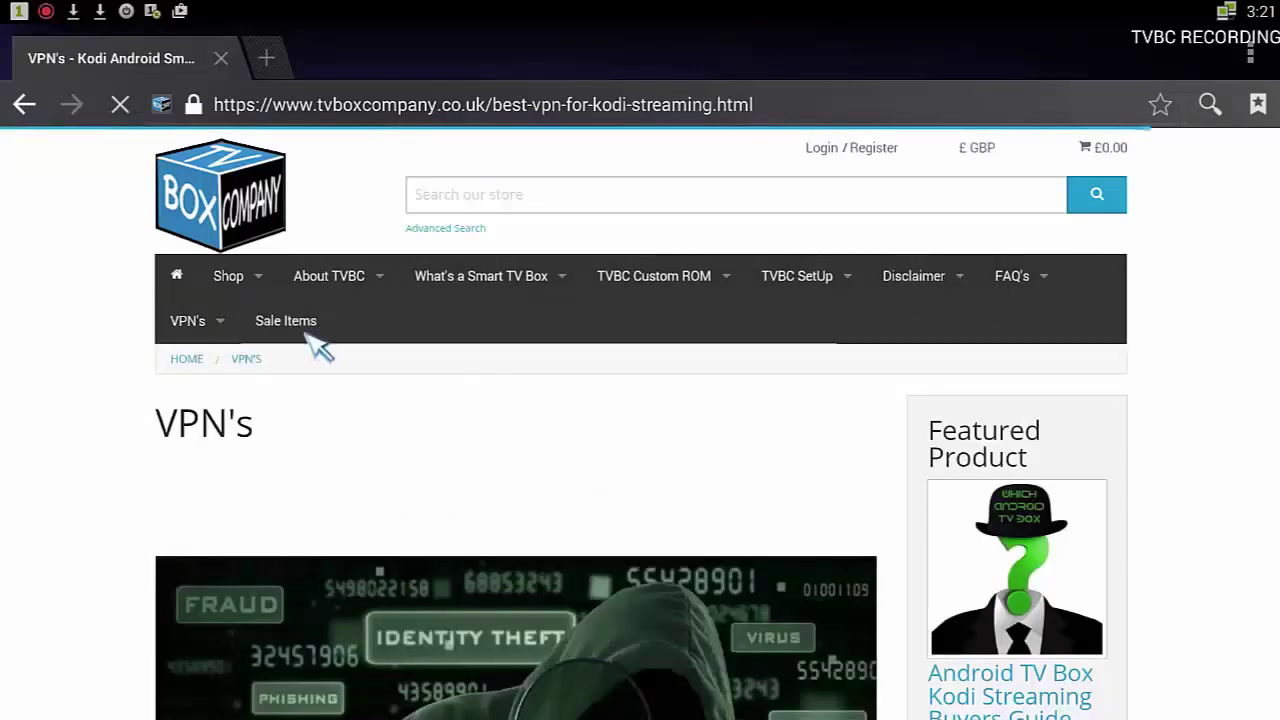
pyautogui.scroll(-3, 165, 375)
pyautogui.scroll(-10, 165, 375)
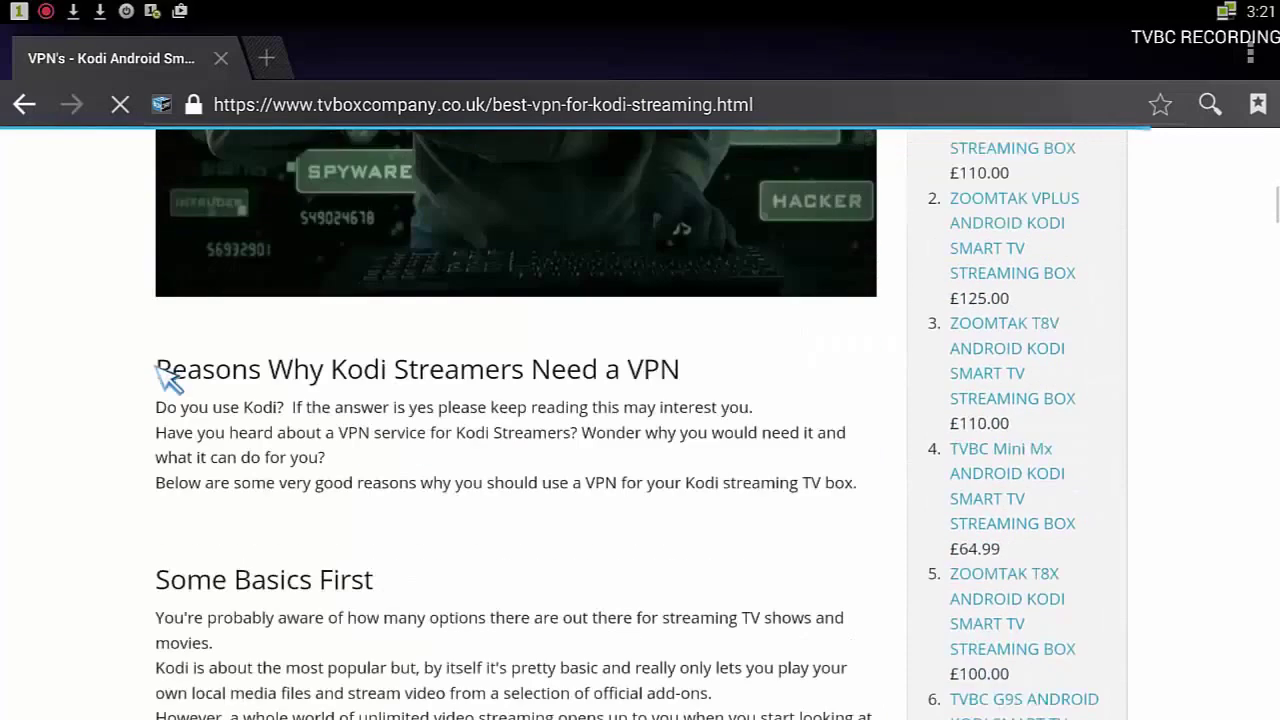
pyautogui.scroll(-8, 165, 378)
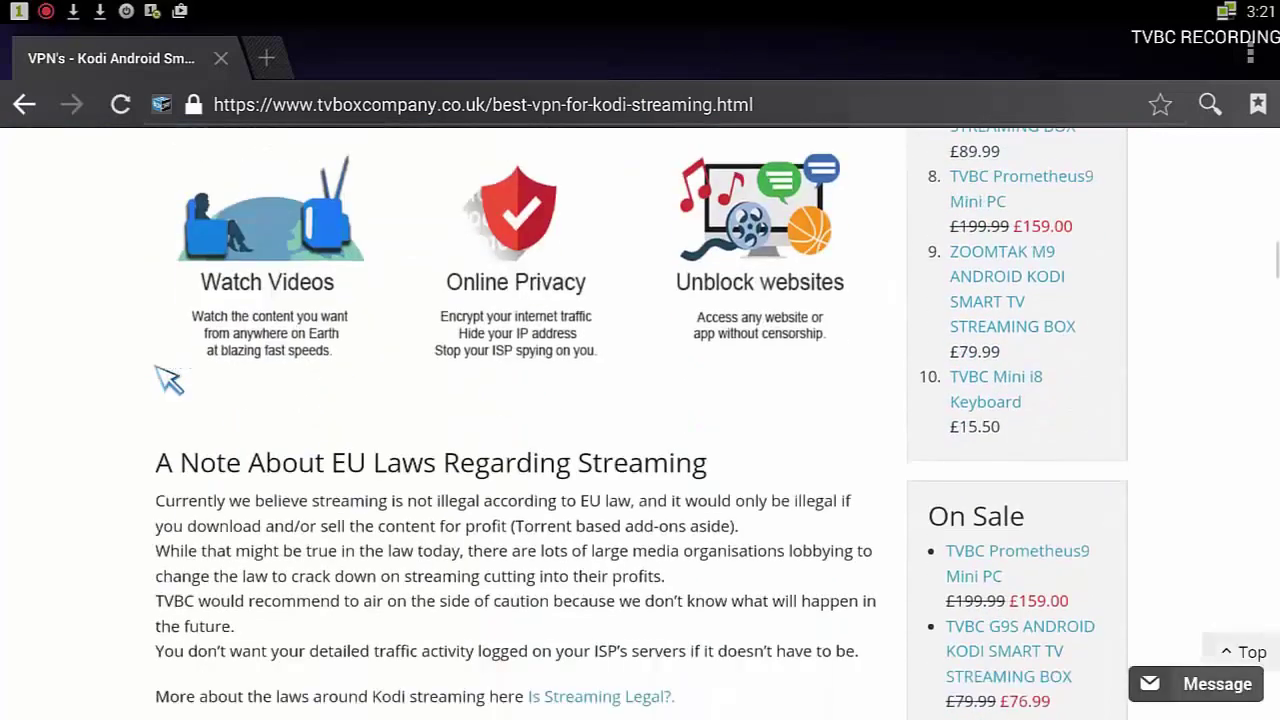
pyautogui.scroll(-1, 165, 378)
pyautogui.scroll(3, 165, 378)
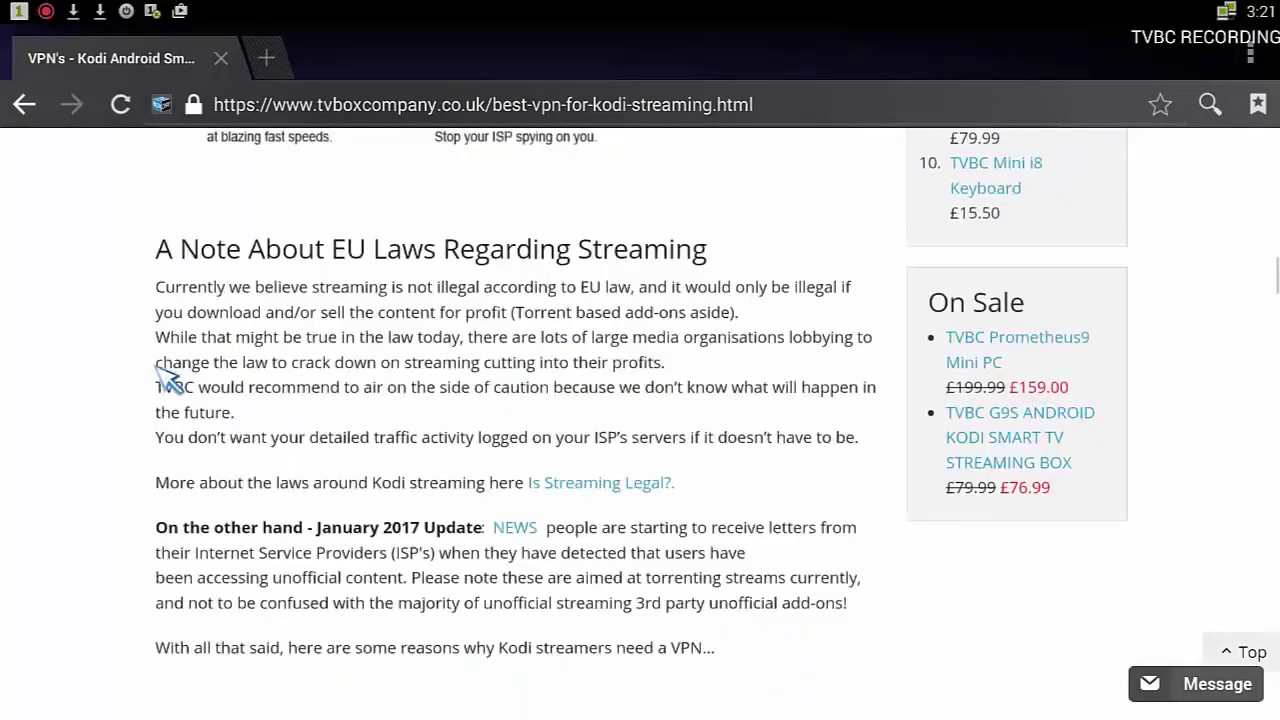
pyautogui.scroll(-2, 166, 380)
pyautogui.scroll(-9, 168, 380)
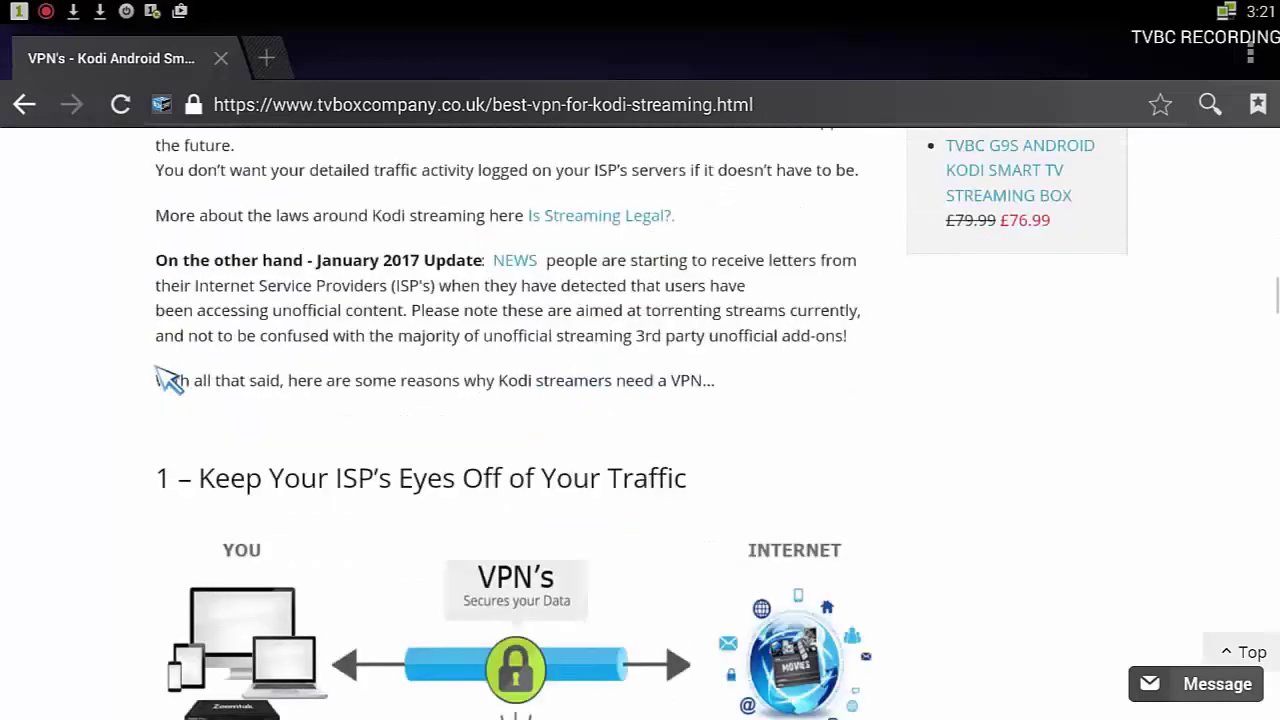
pyautogui.scroll(-5, 168, 380)
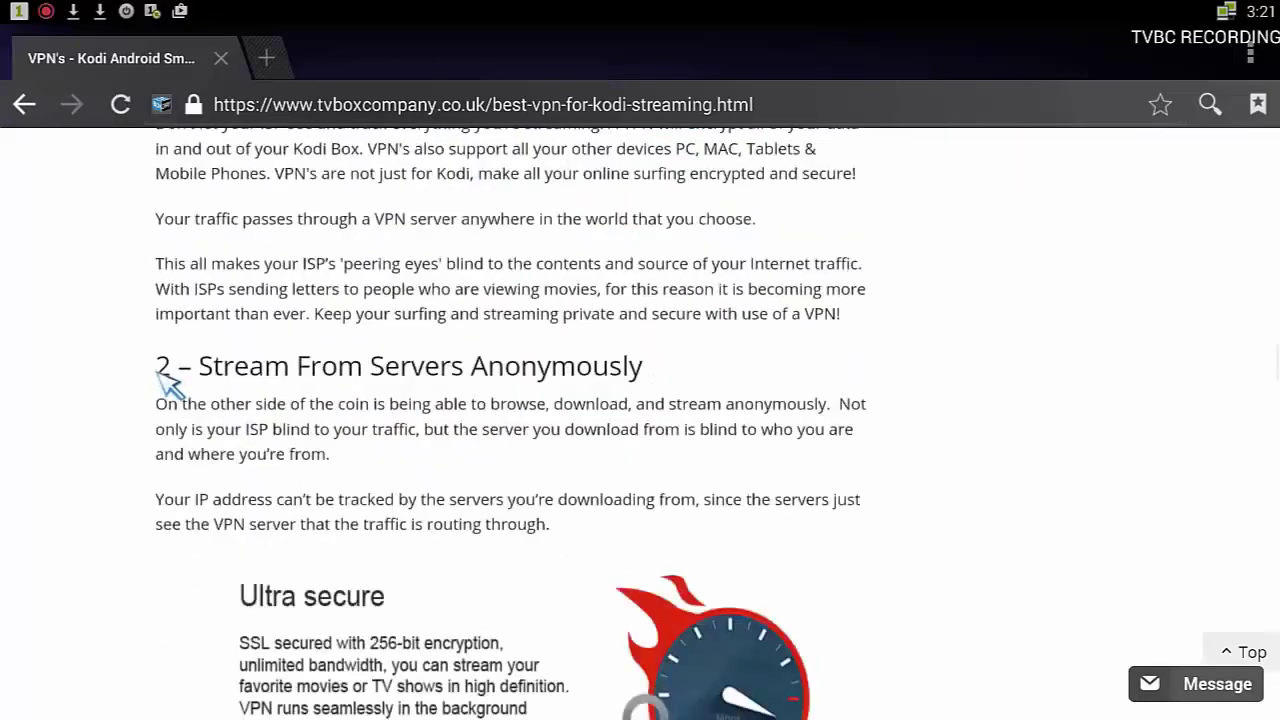
pyautogui.scroll(10, 168, 380)
pyautogui.scroll(15, 170, 385)
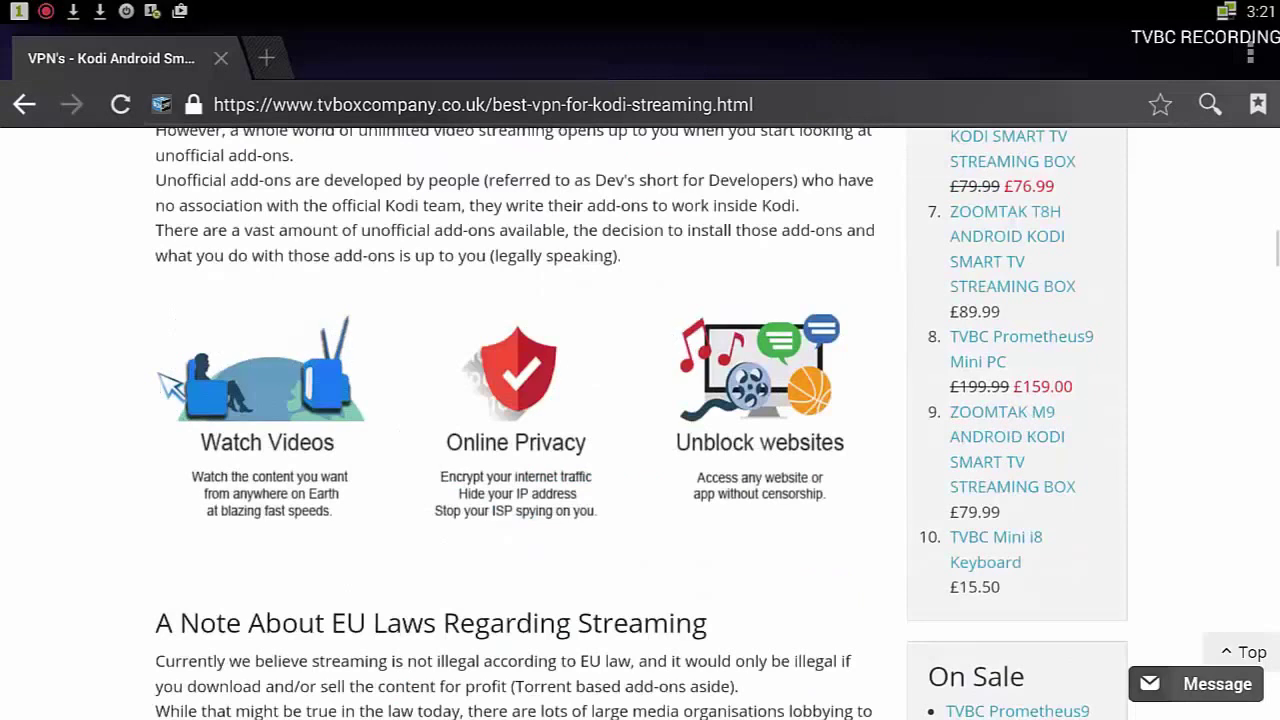
pyautogui.scroll(5, 170, 385)
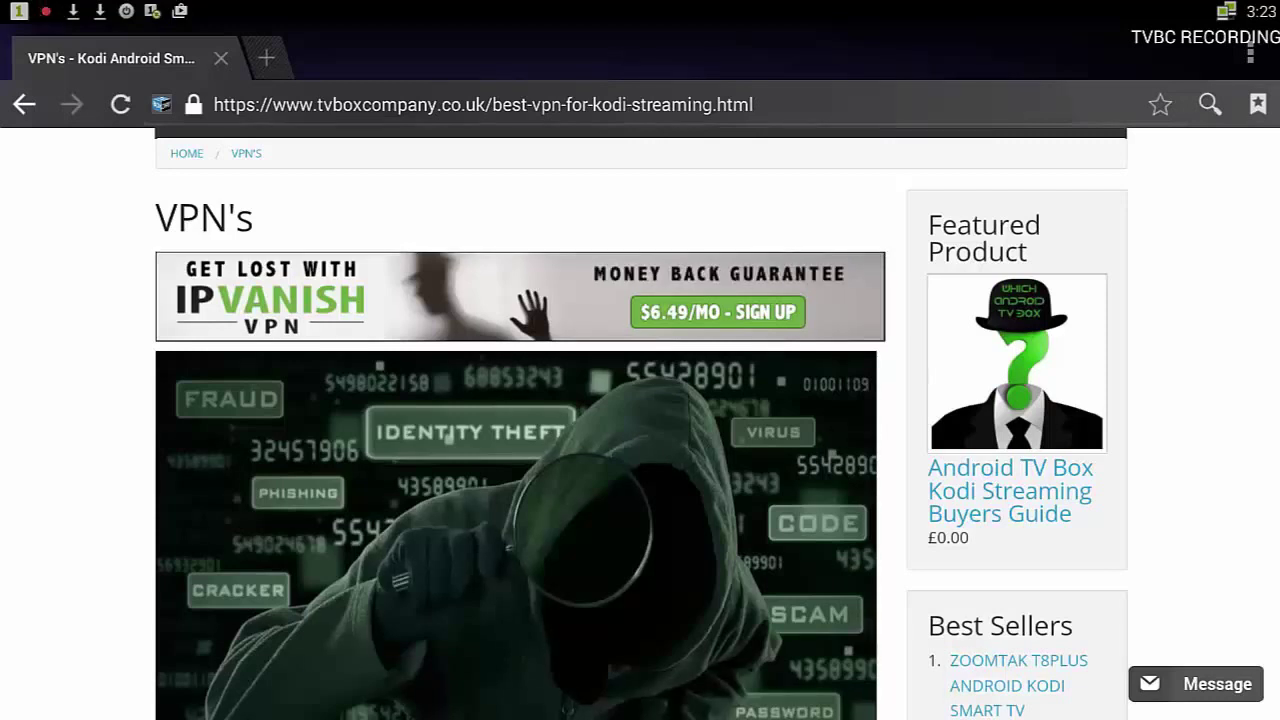
# Step: Return to the home screen and open IPVanish from the My Apps collection
pyautogui.press('Home')
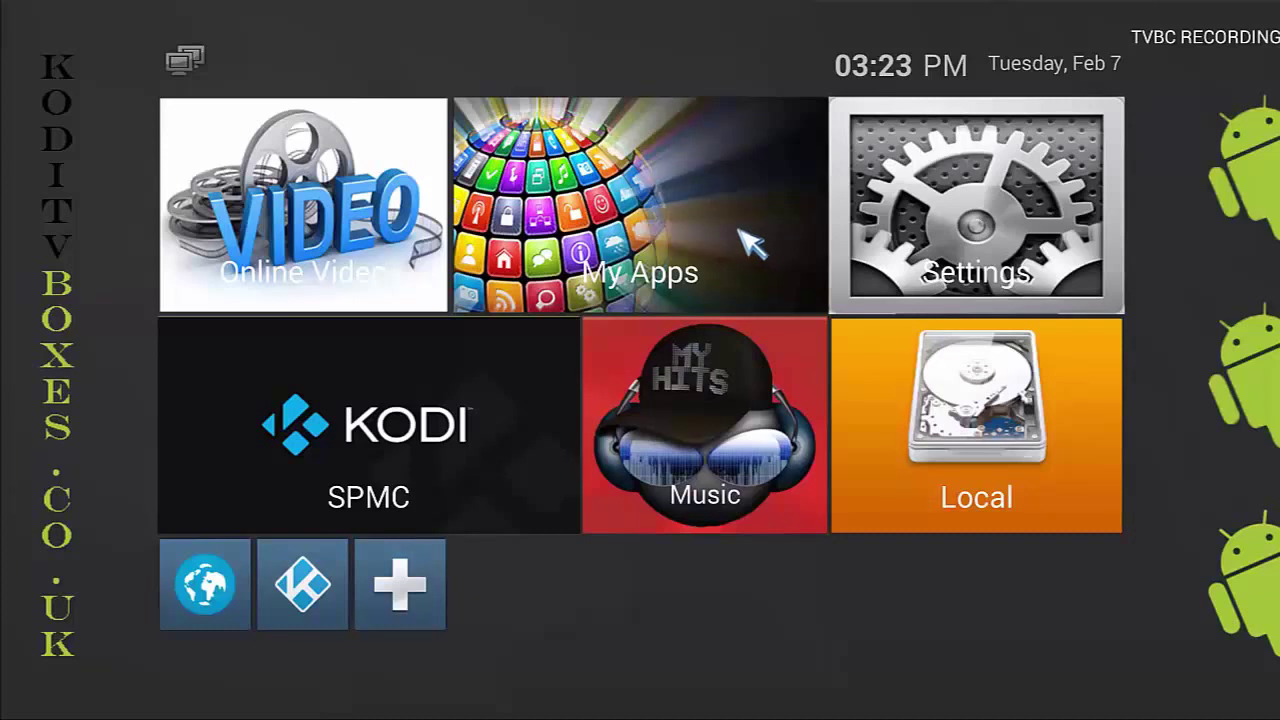
pyautogui.click(690, 240)
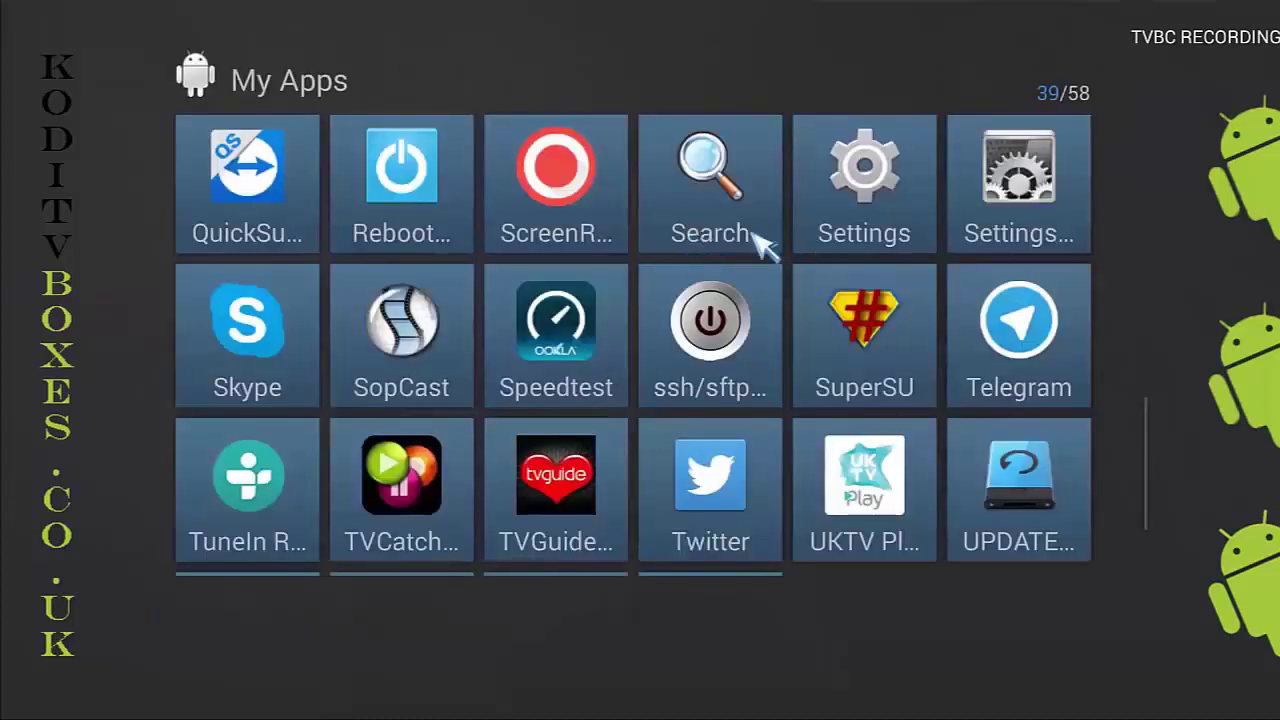
pyautogui.scroll(-1, 780, 248)
pyautogui.scroll(2, 835, 300)
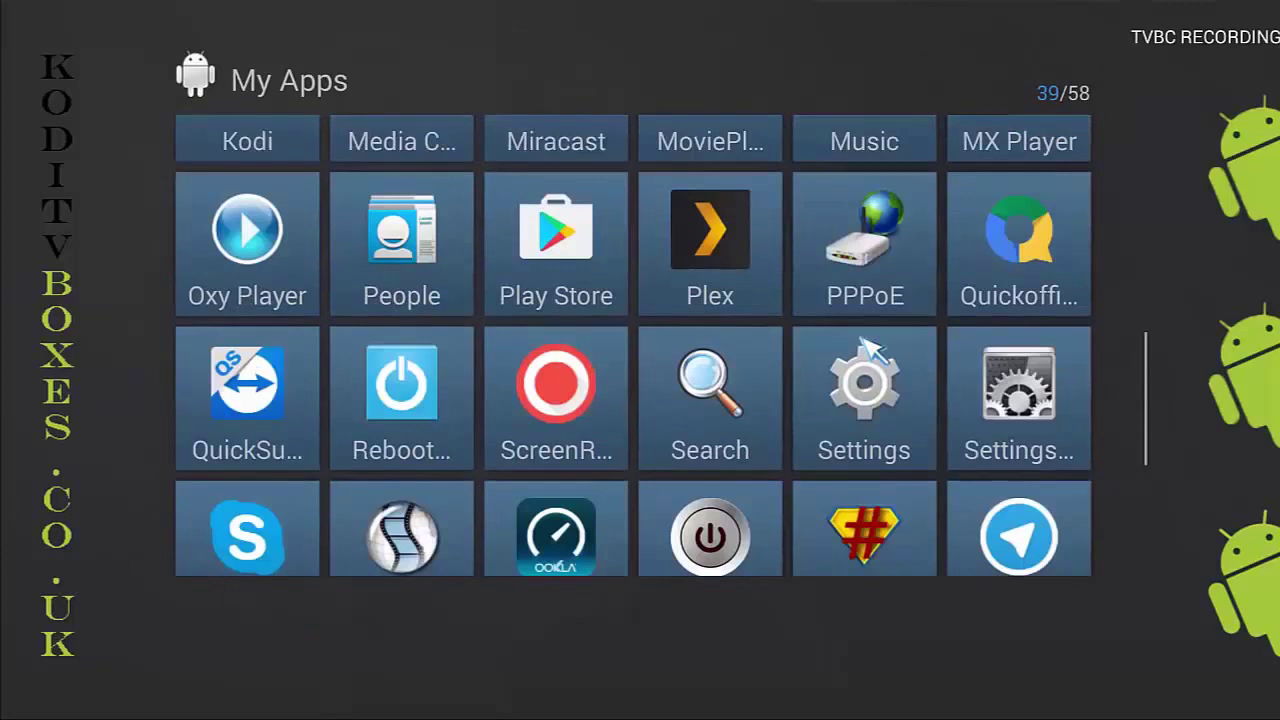
pyautogui.scroll(3, 870, 350)
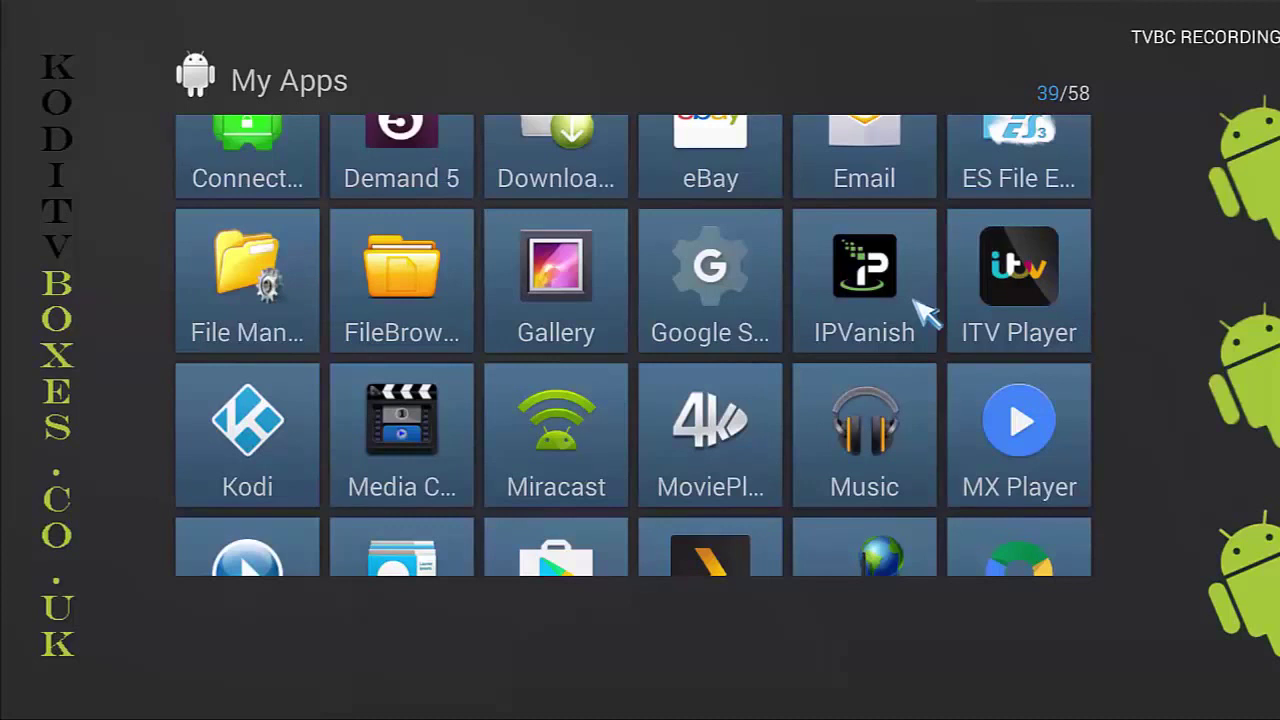
pyautogui.click(918, 312)
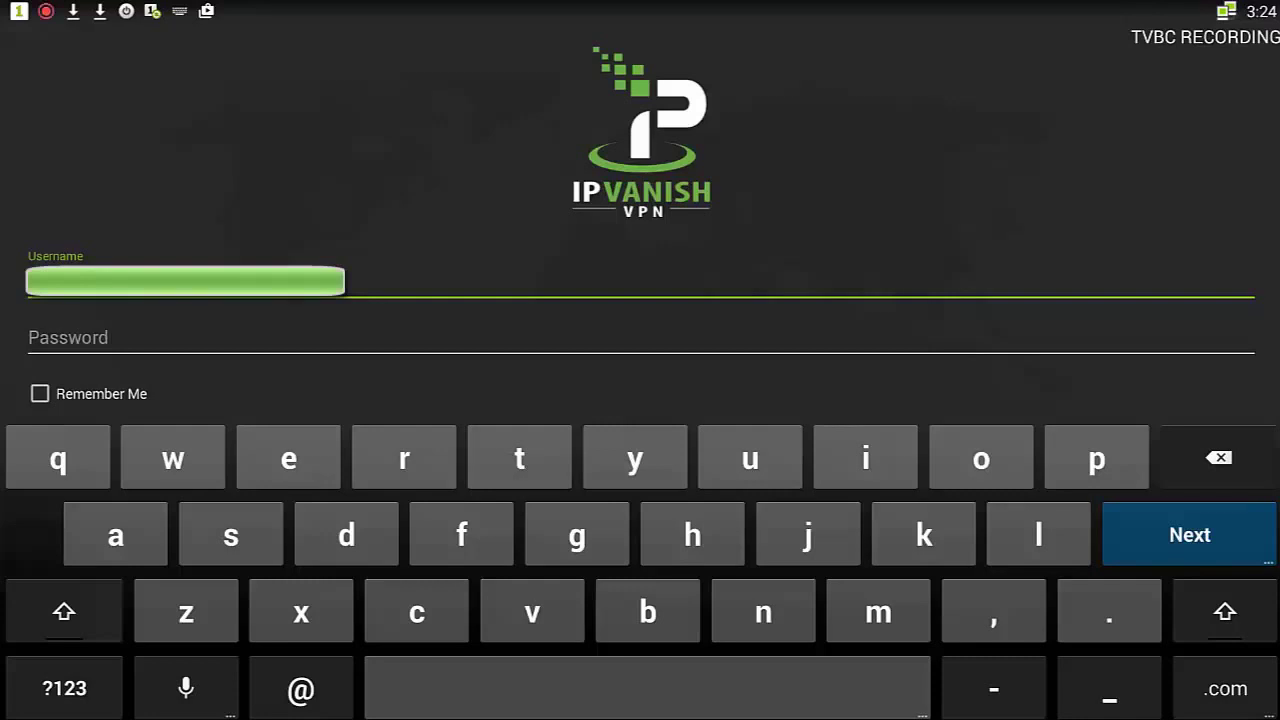
# Step: Sign in to IPVanish with the account username and password, enable Remember Me, and skip the introductory tutorial
pyautogui.click(1225, 688)
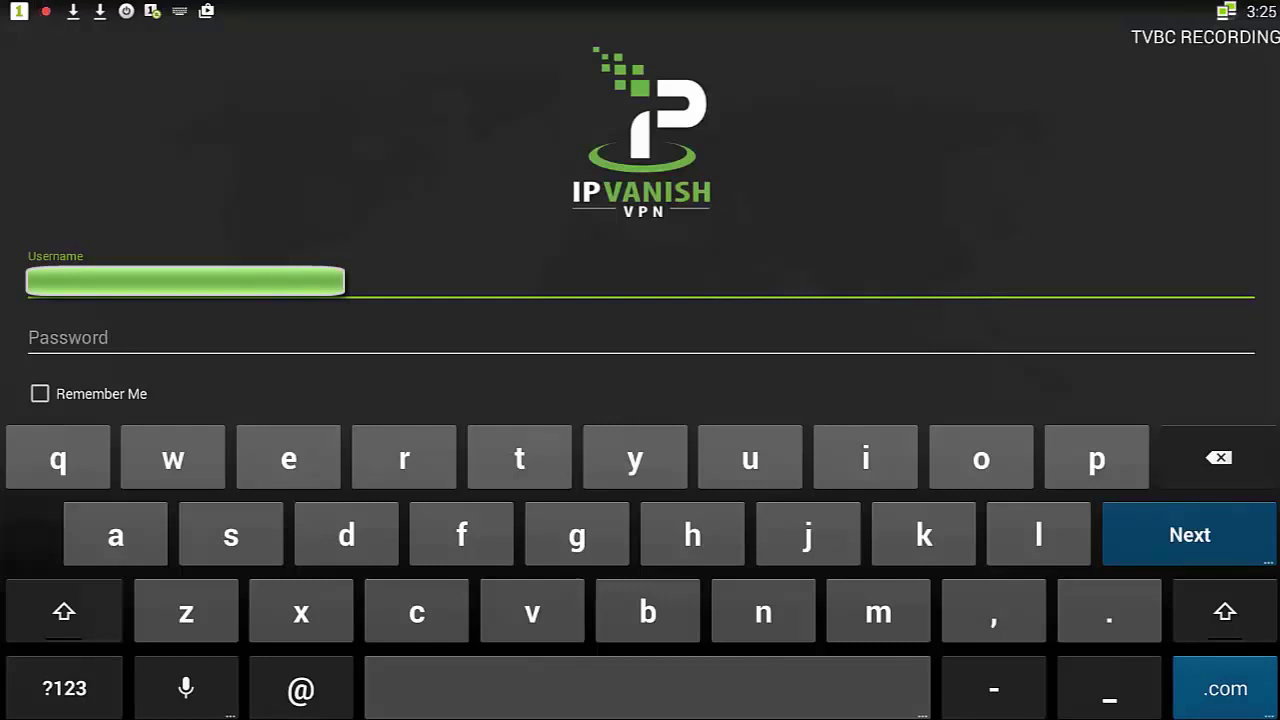
pyautogui.click(205, 337)
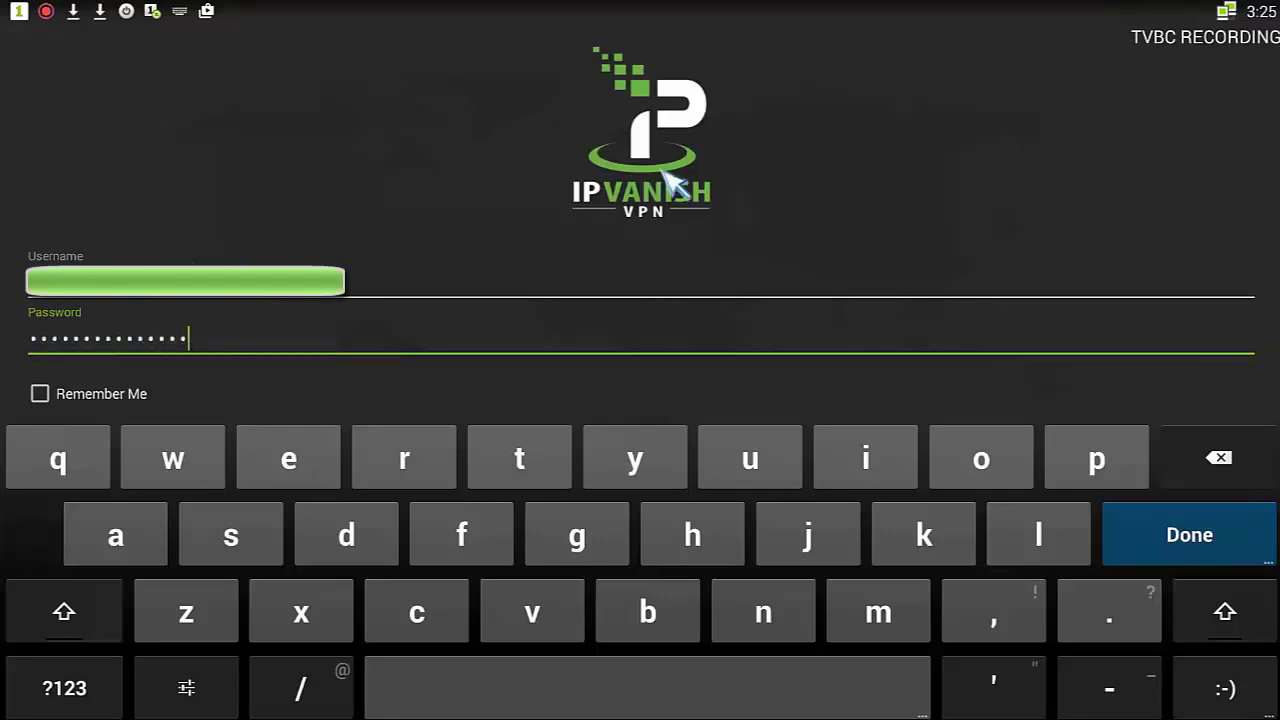
pyautogui.click(40, 394)
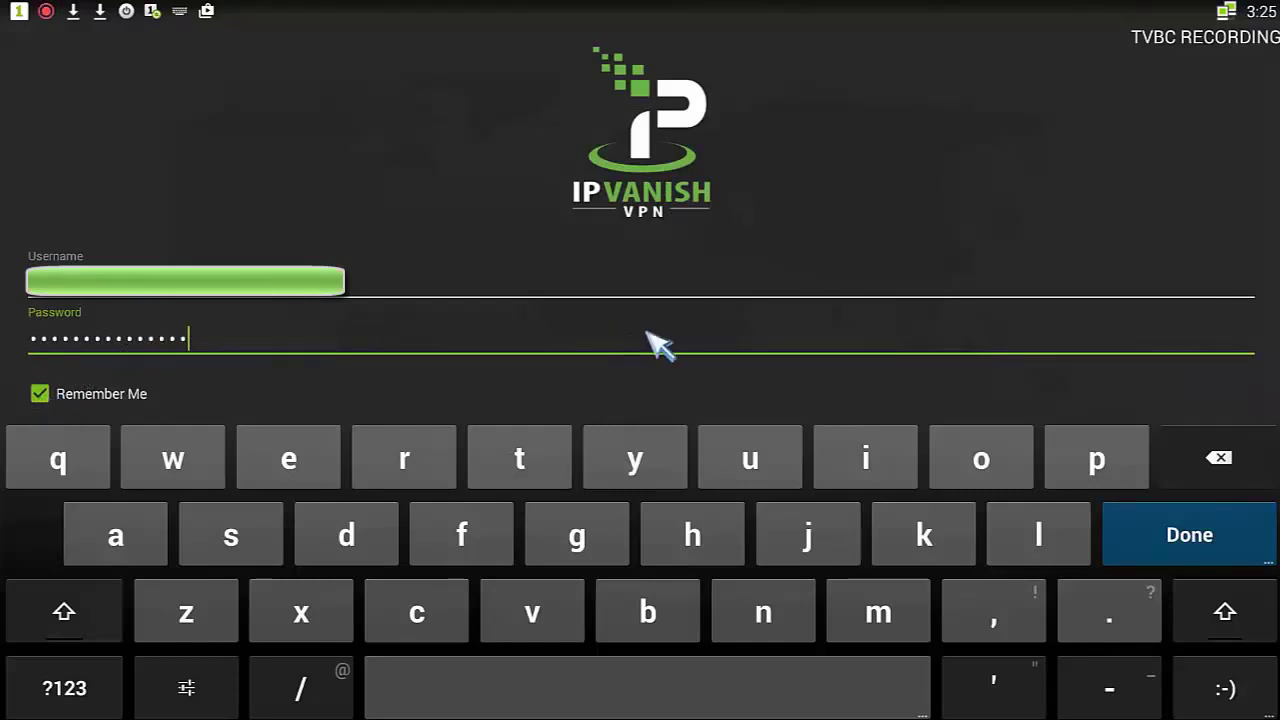
pyautogui.click(1214, 546)
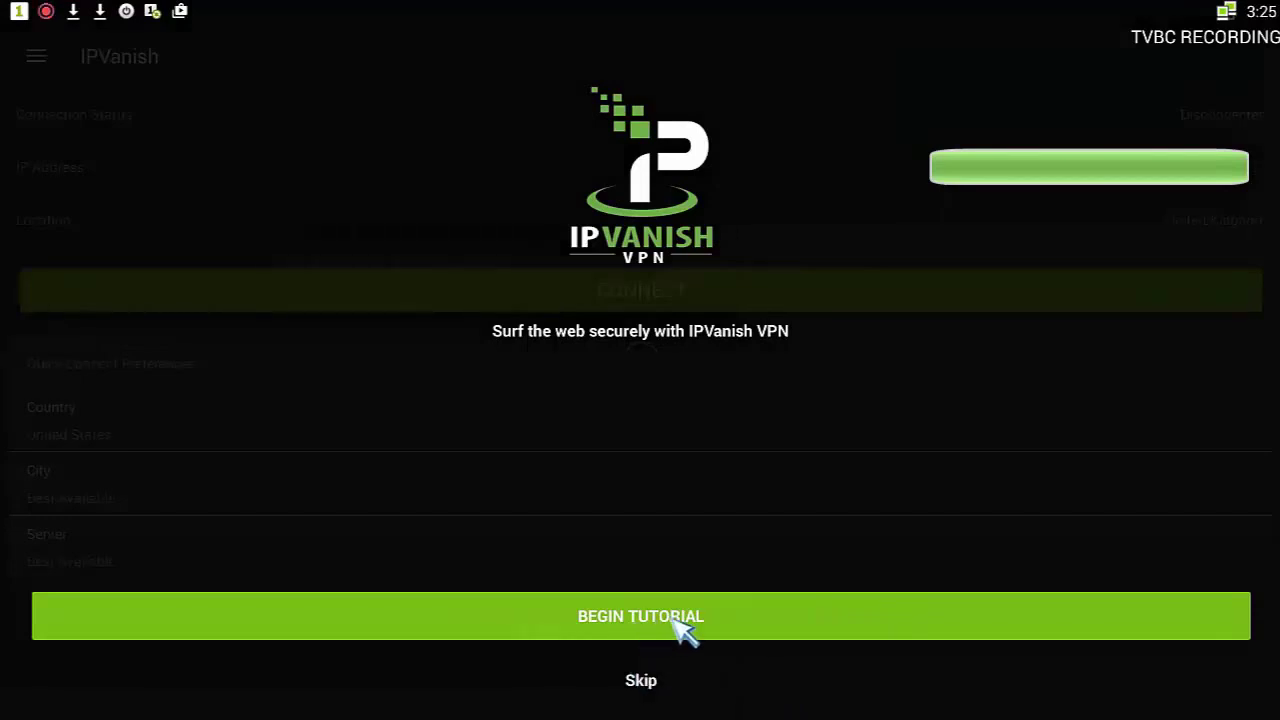
pyautogui.click(641, 682)
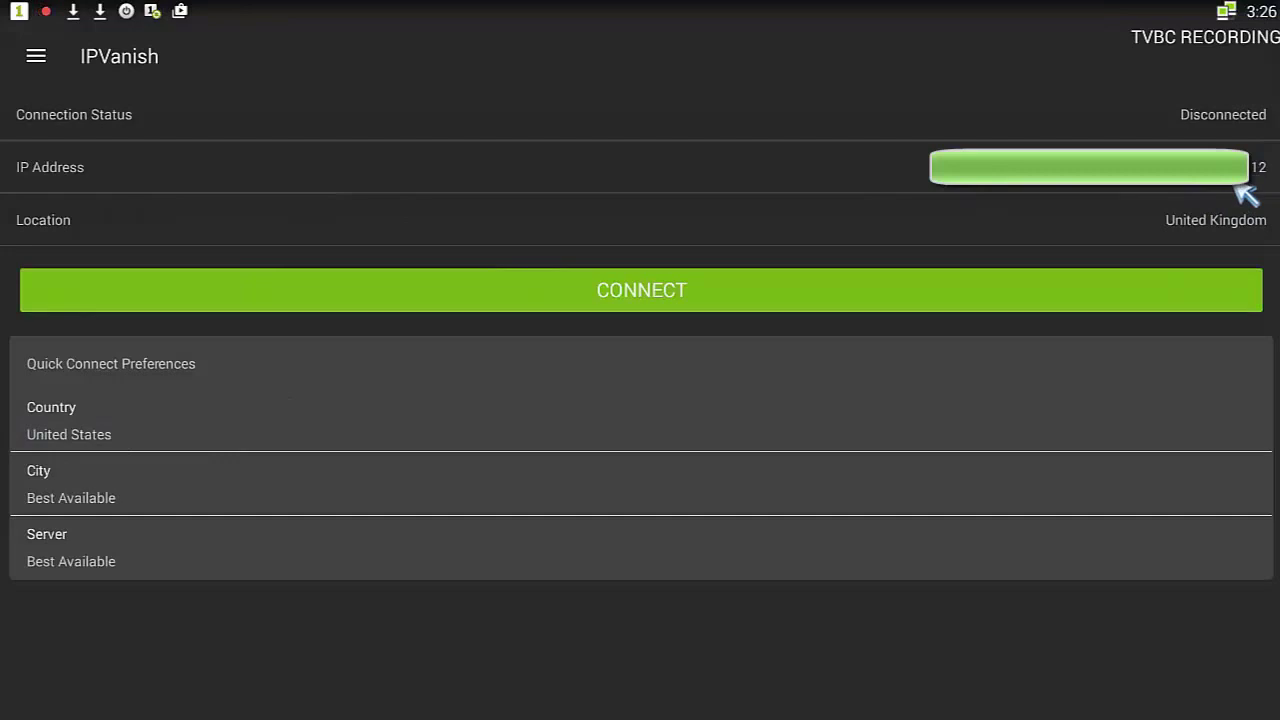
# Step: Connect the VPN through the best available United Kingdom server and disconnect it again
pyautogui.click(62, 425)
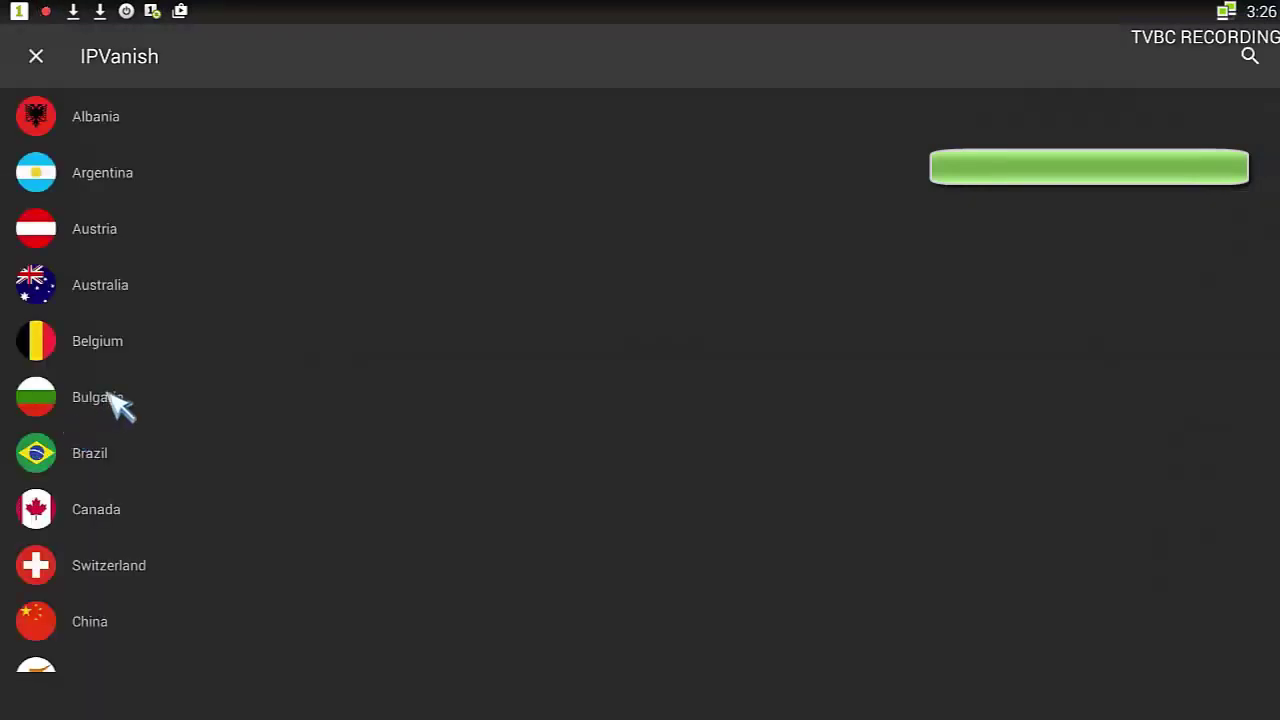
pyautogui.scroll(-5, 105, 410)
pyautogui.scroll(-15, 112, 440)
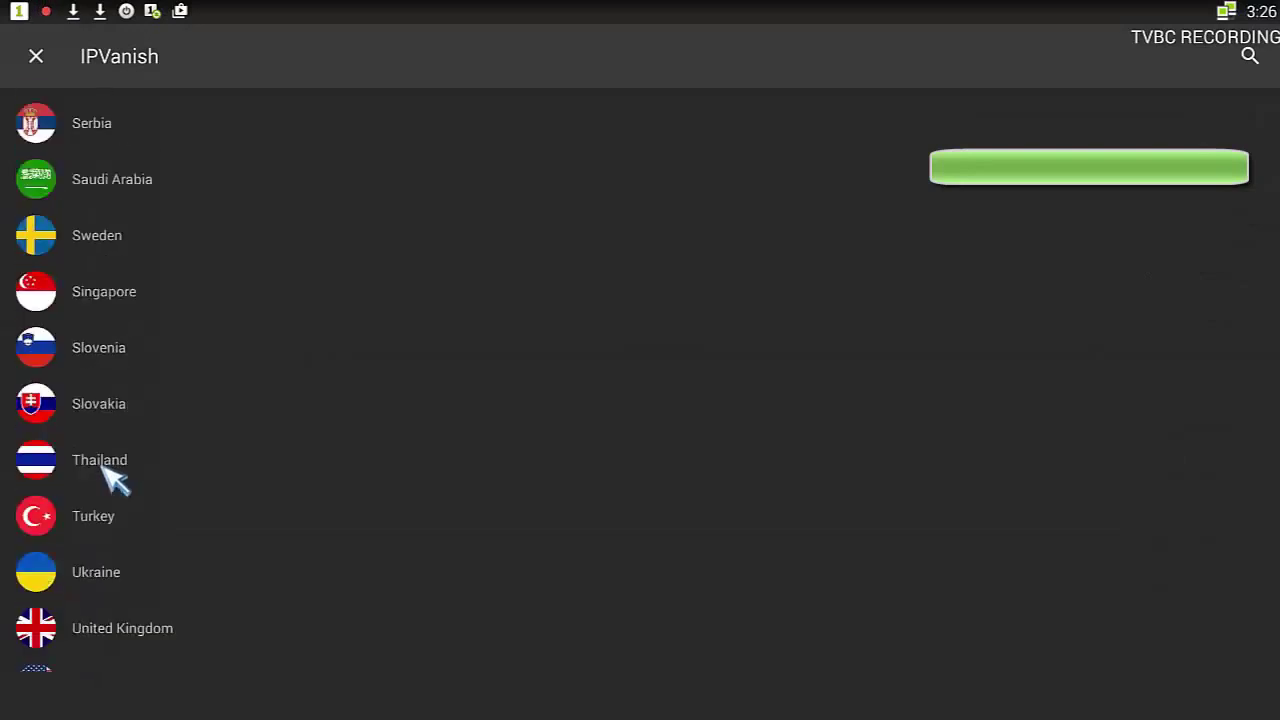
pyautogui.click(85, 478)
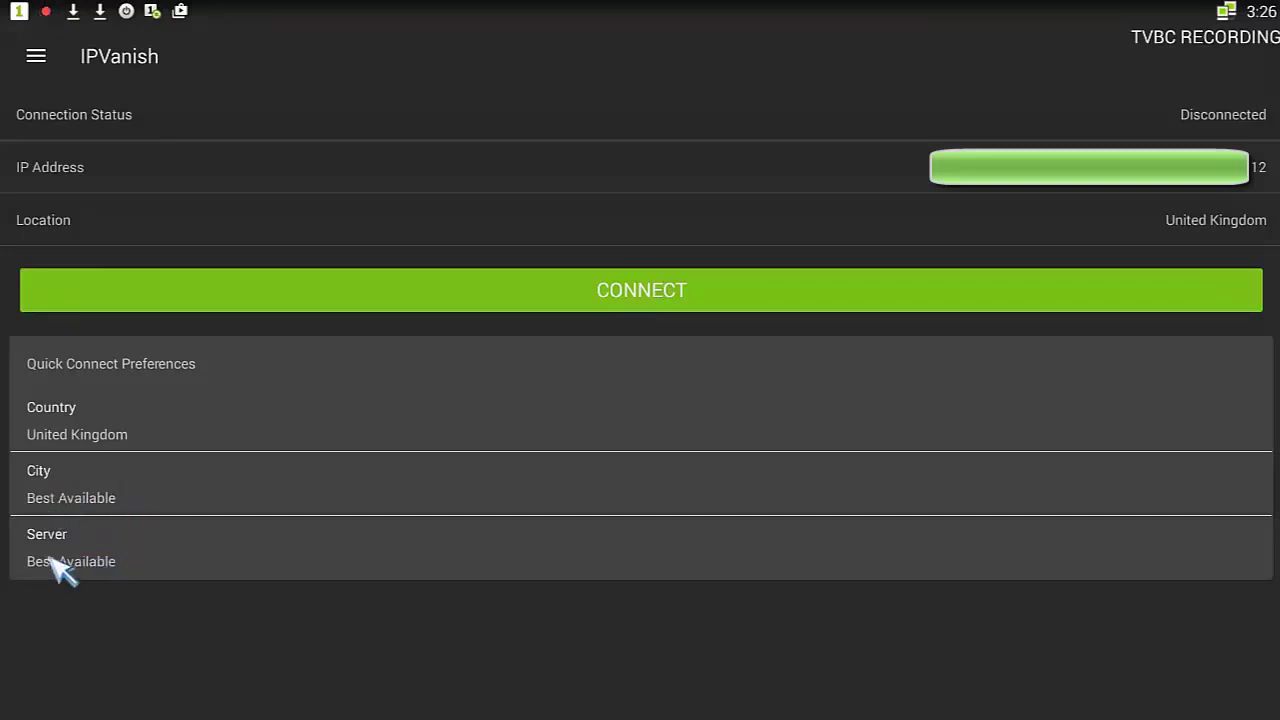
pyautogui.click(57, 499)
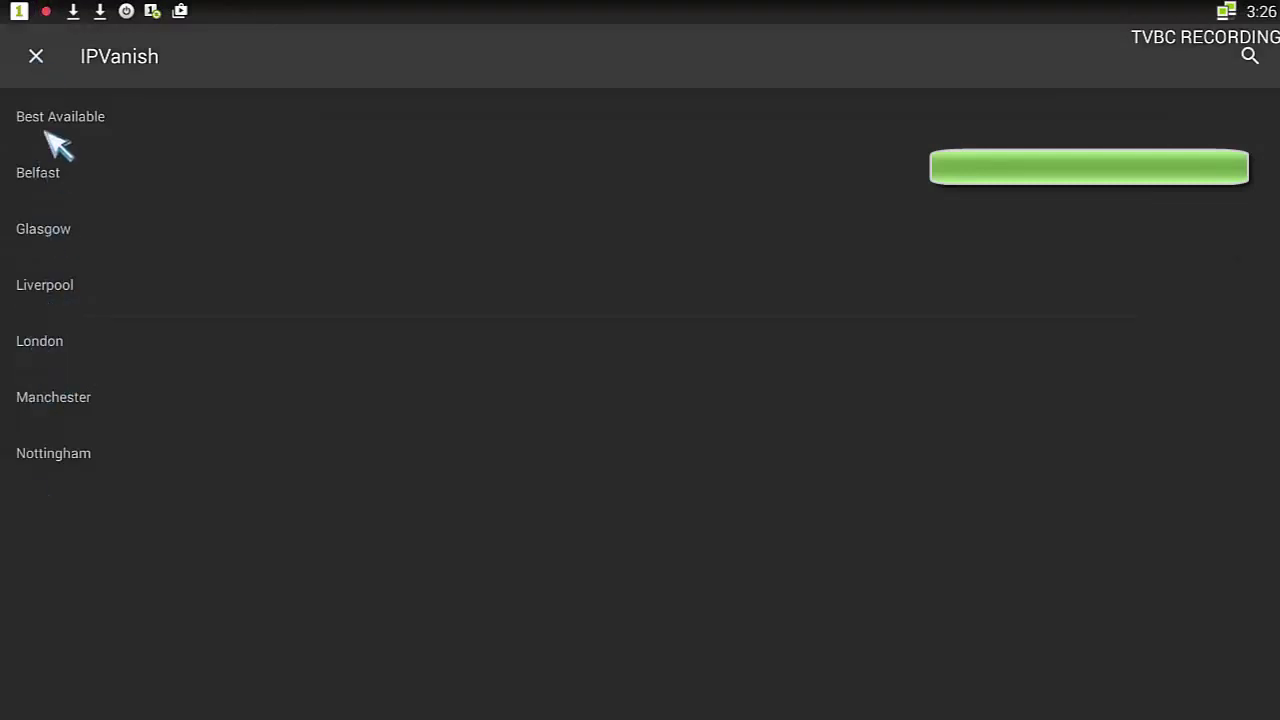
pyautogui.click(38, 60)
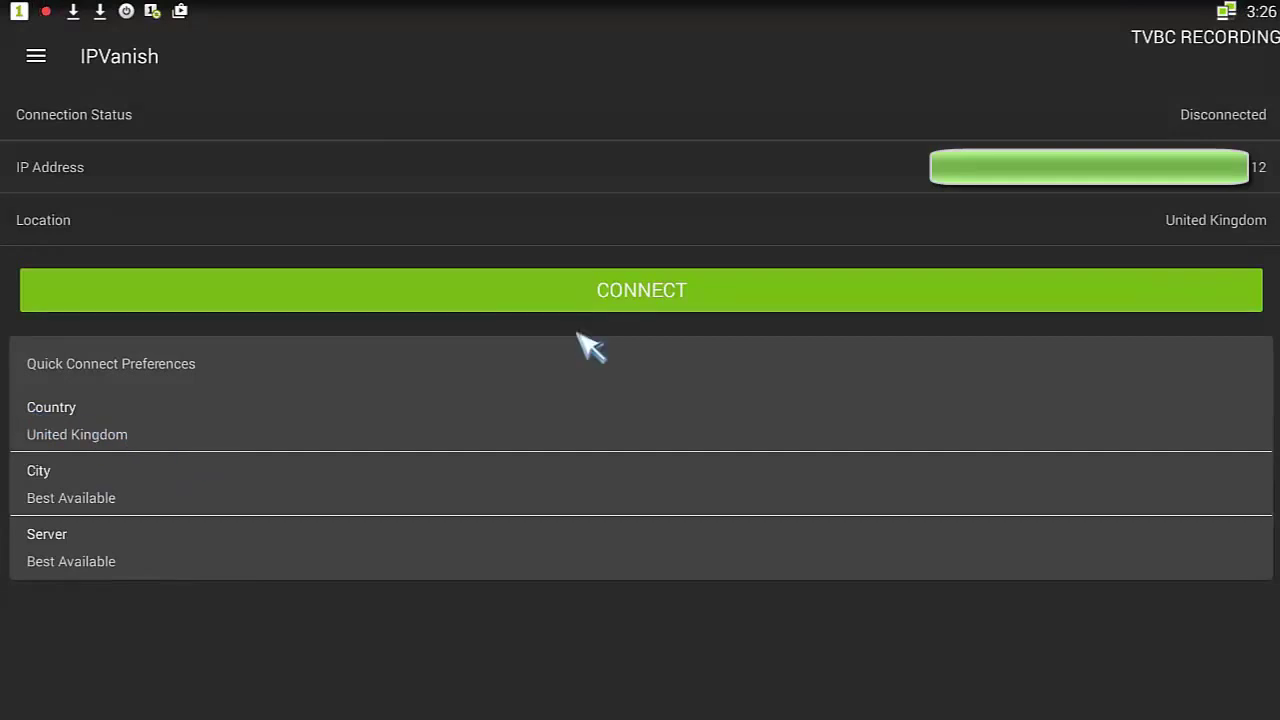
pyautogui.click(660, 305)
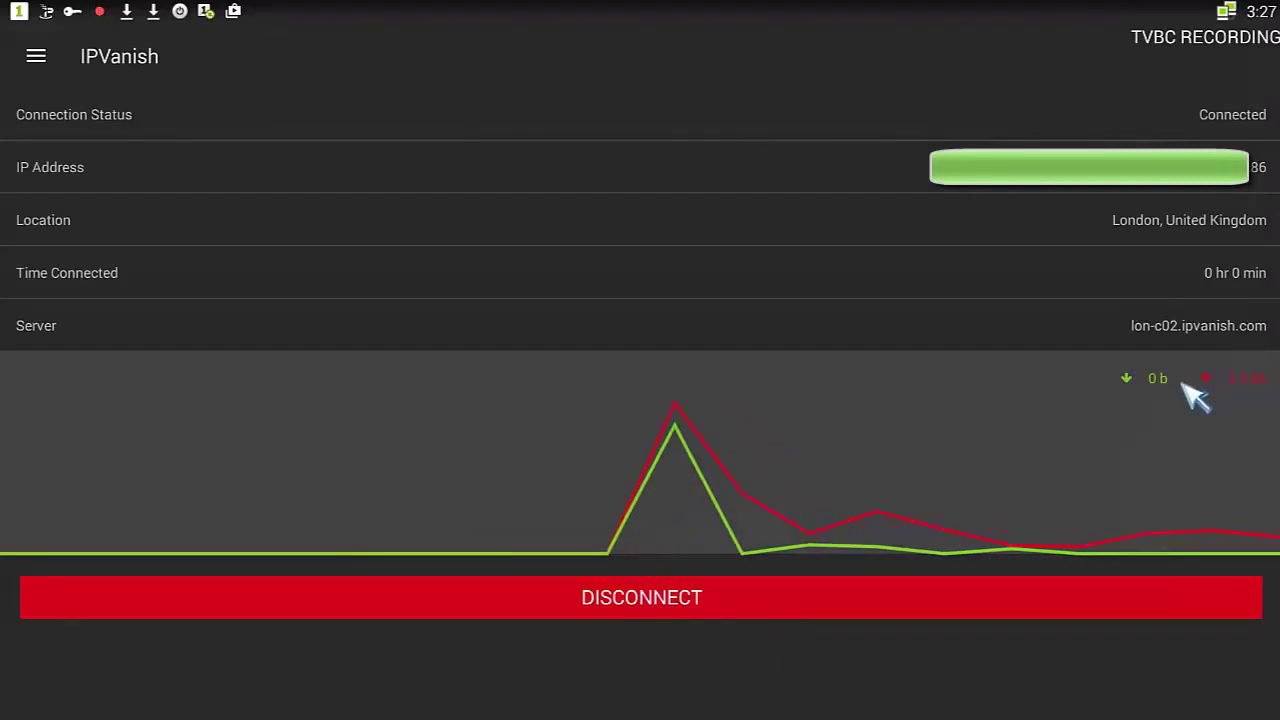
pyautogui.click(630, 600)
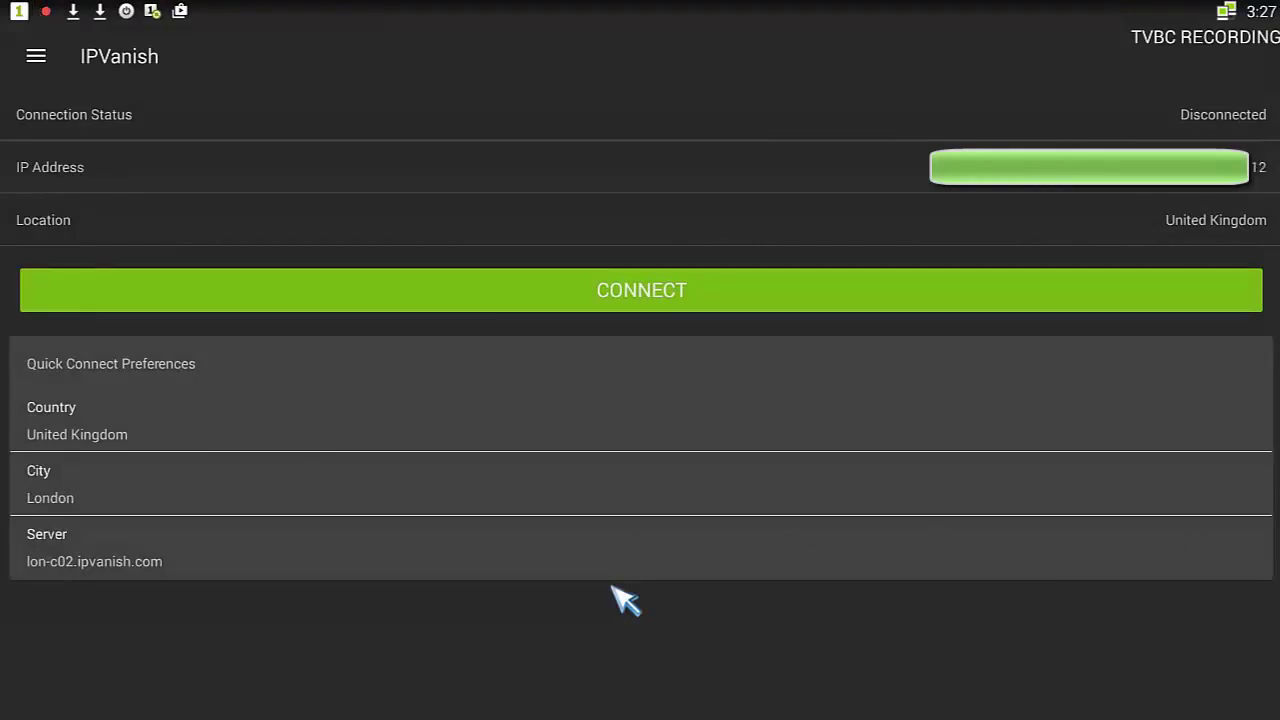
# Step: Set the quick connect country to United States and the city to New York
pyautogui.click(86, 430)
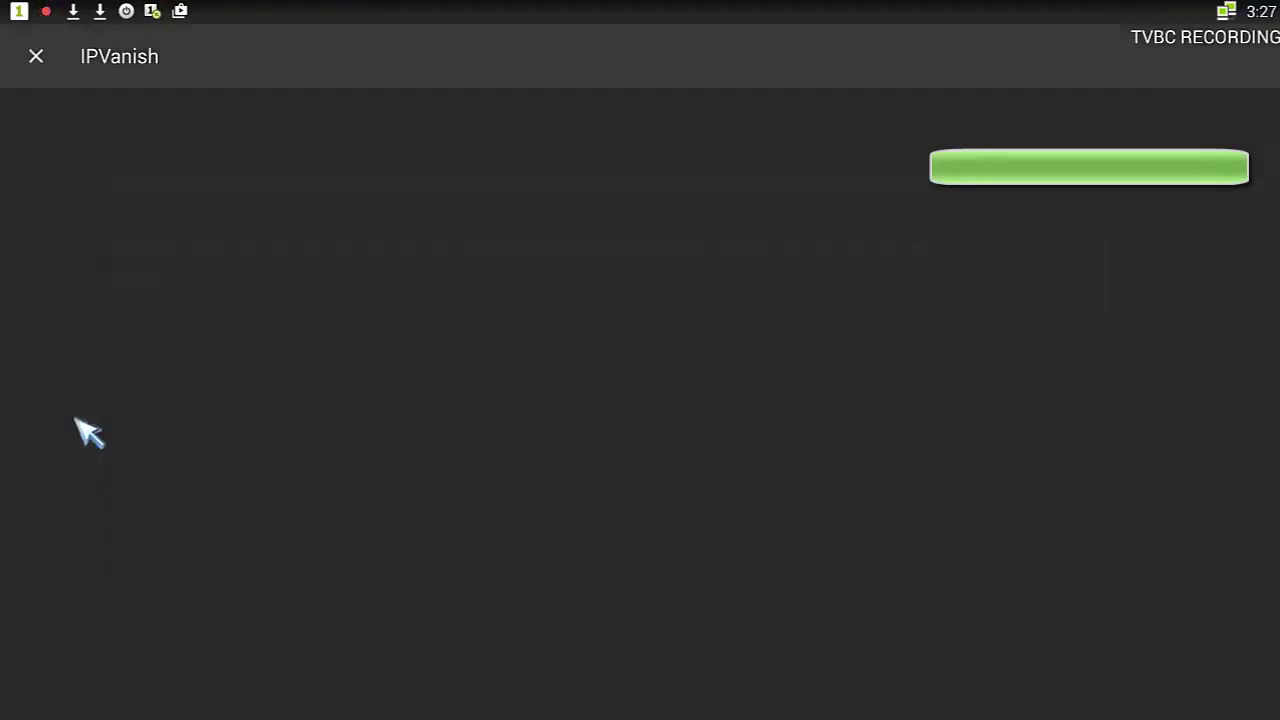
pyautogui.scroll(-12, 163, 394)
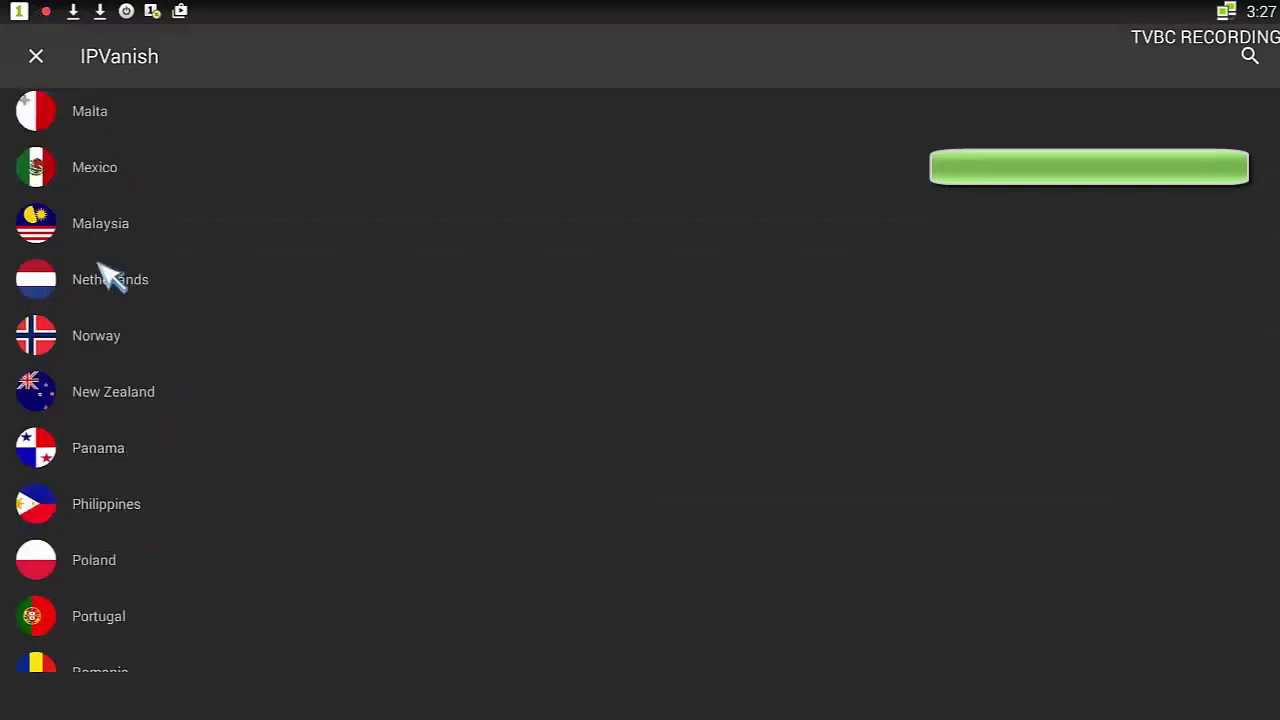
pyautogui.scroll(-8, 110, 278)
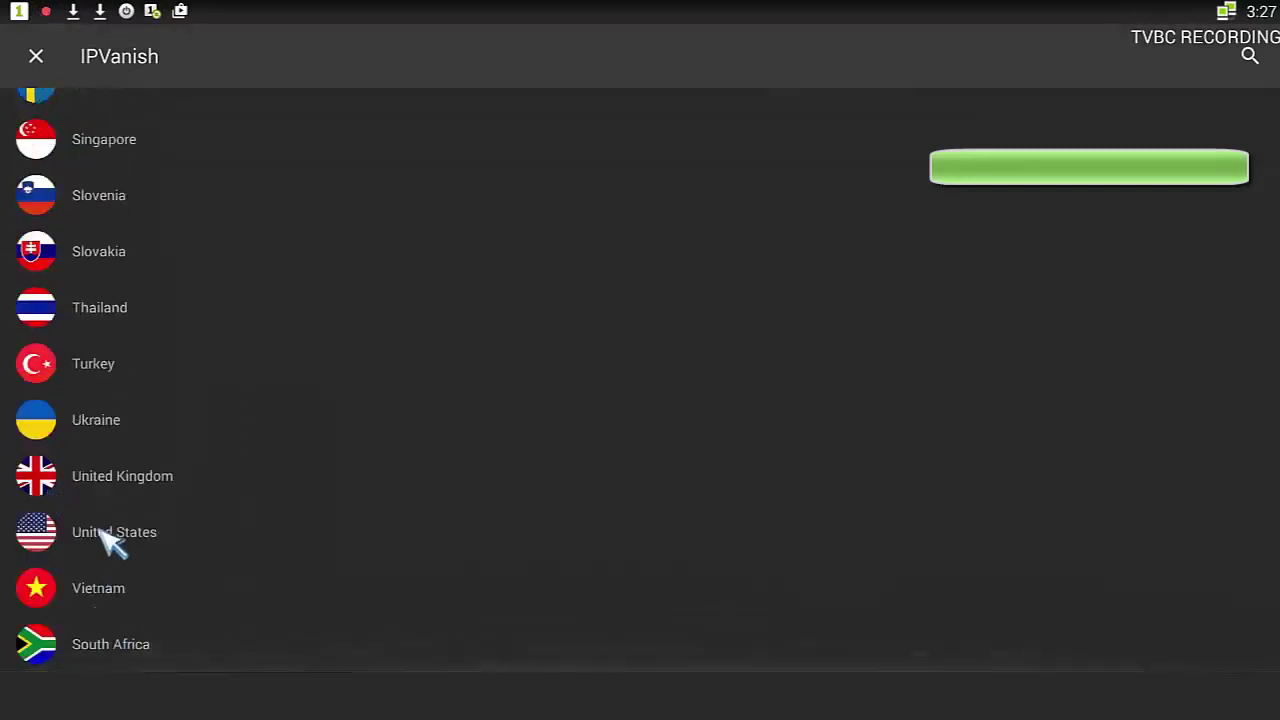
pyautogui.click(102, 532)
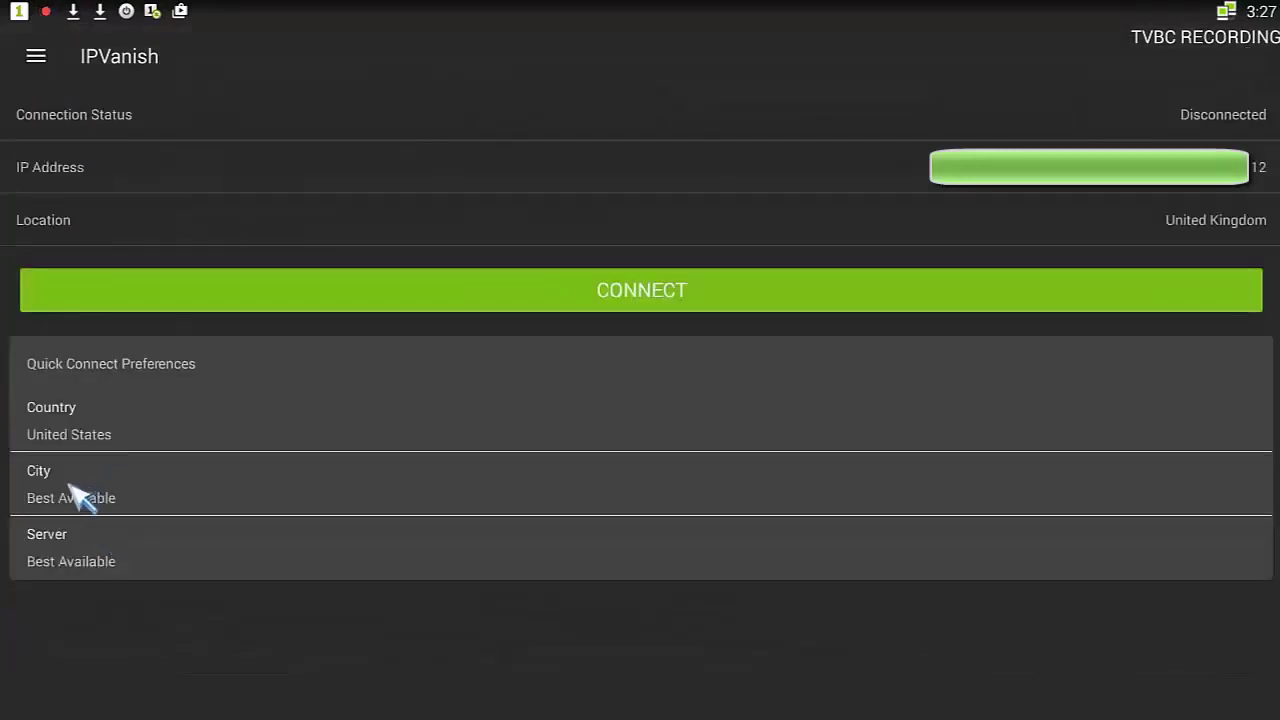
pyautogui.click(71, 500)
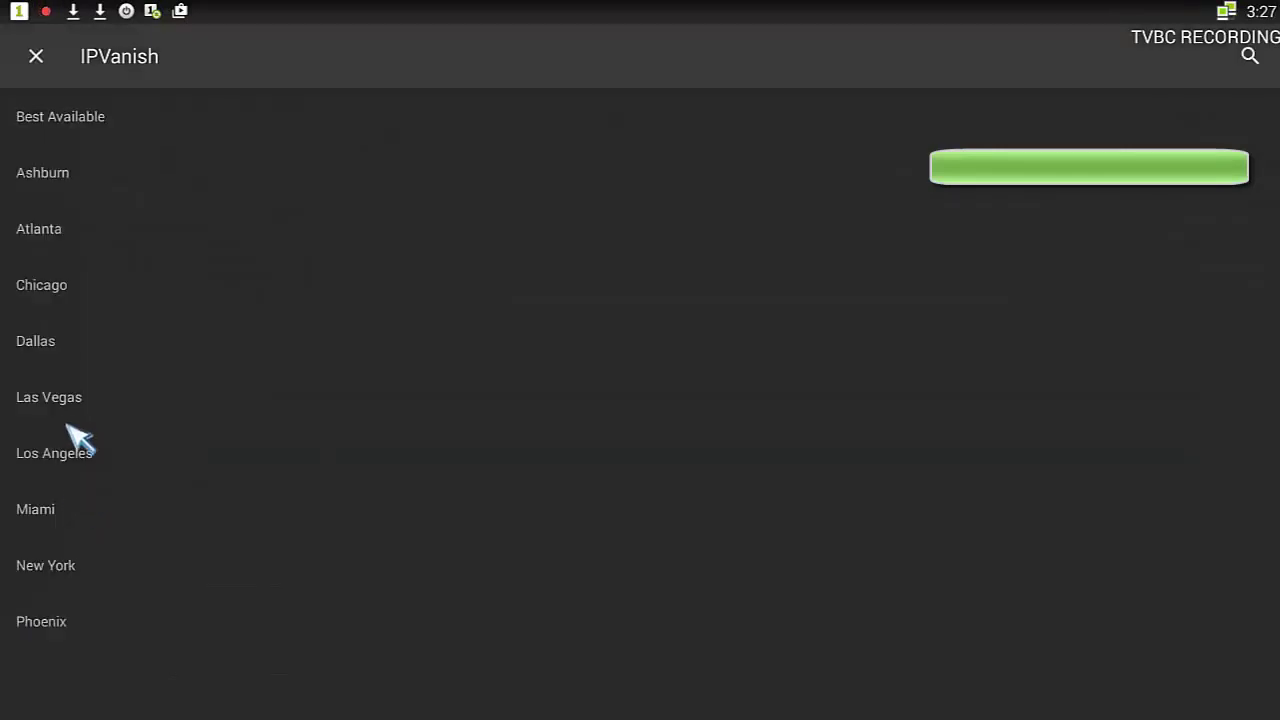
pyautogui.scroll(-3, 86, 183)
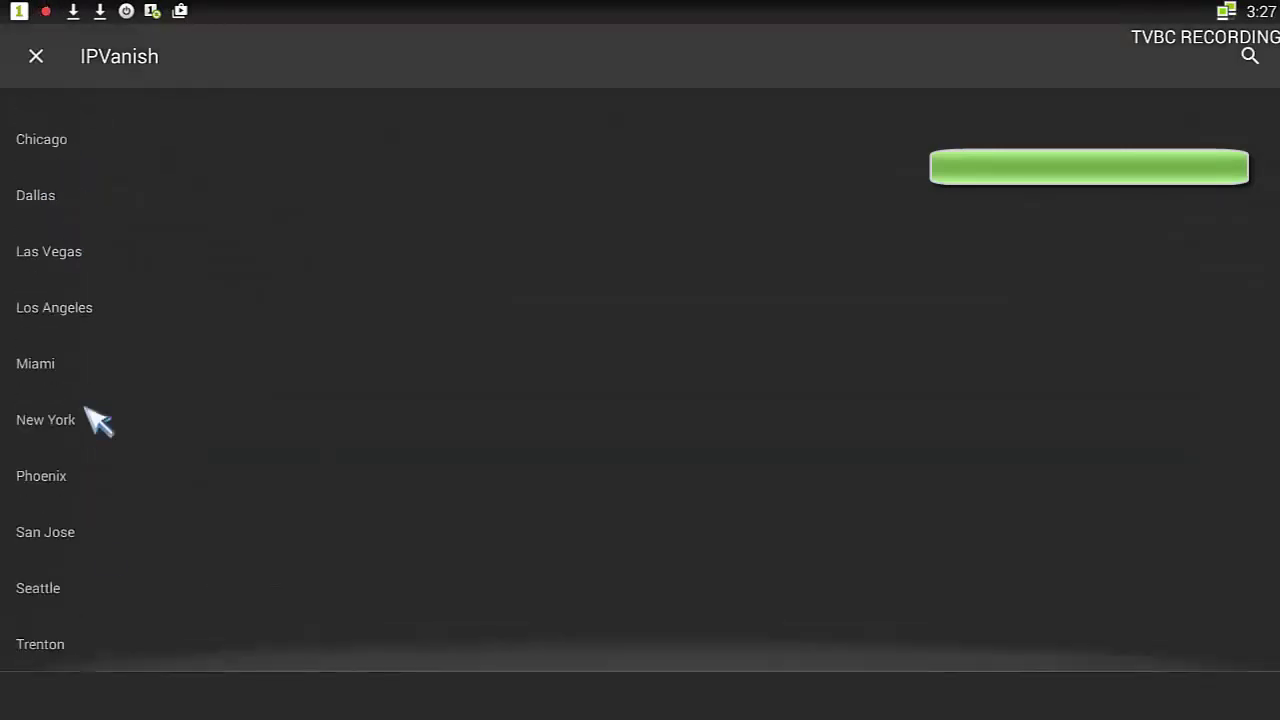
pyautogui.click(50, 420)
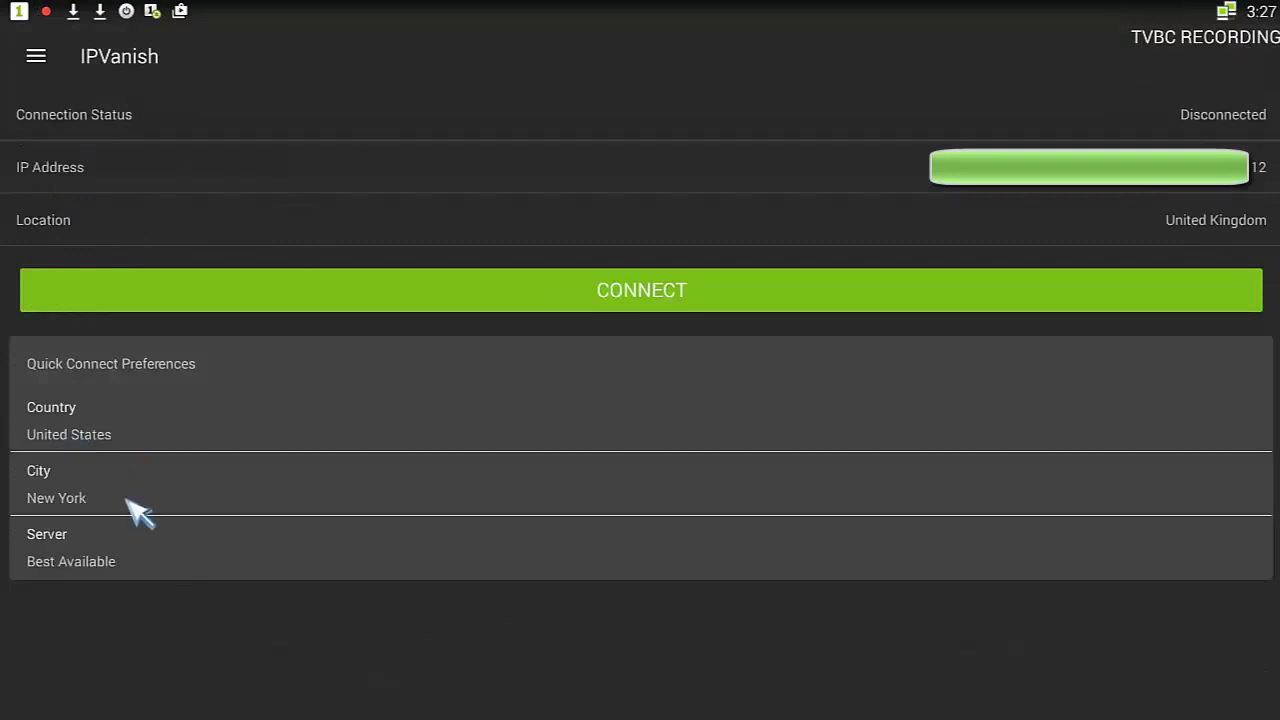
# Step: Choose Best Available as the New York server and connect the VPN
pyautogui.click(72, 557)
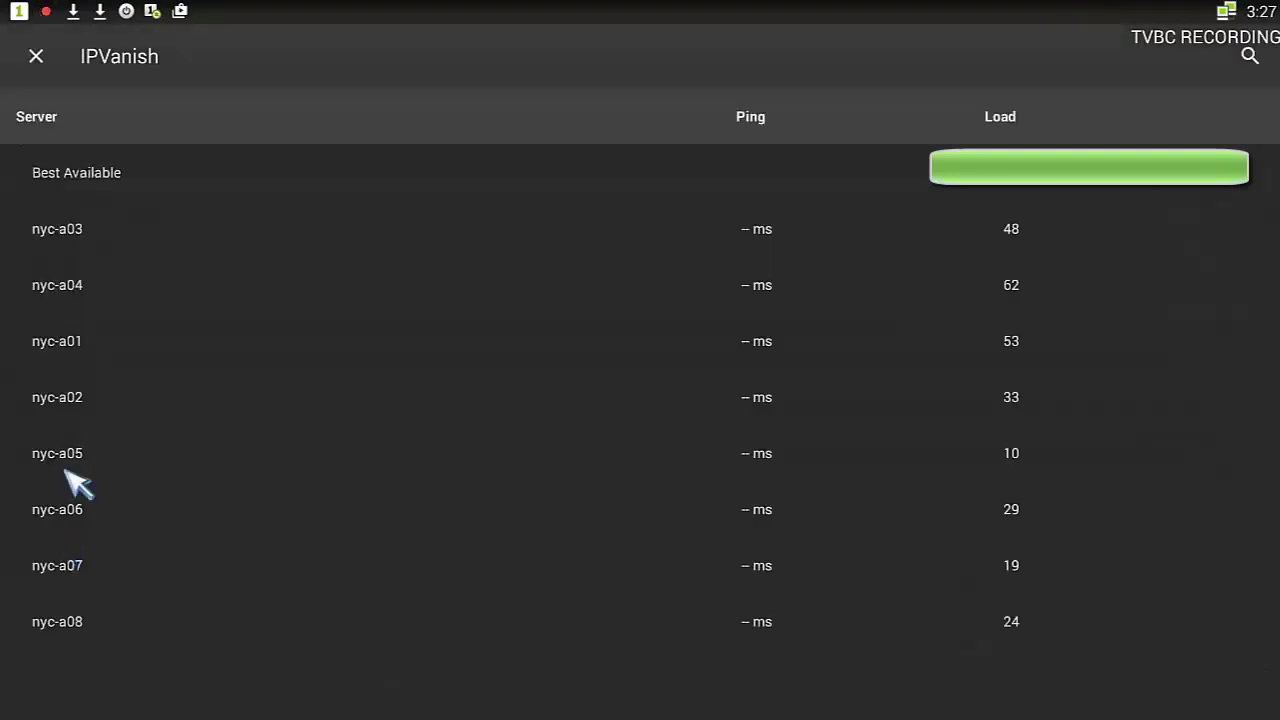
pyautogui.click(78, 176)
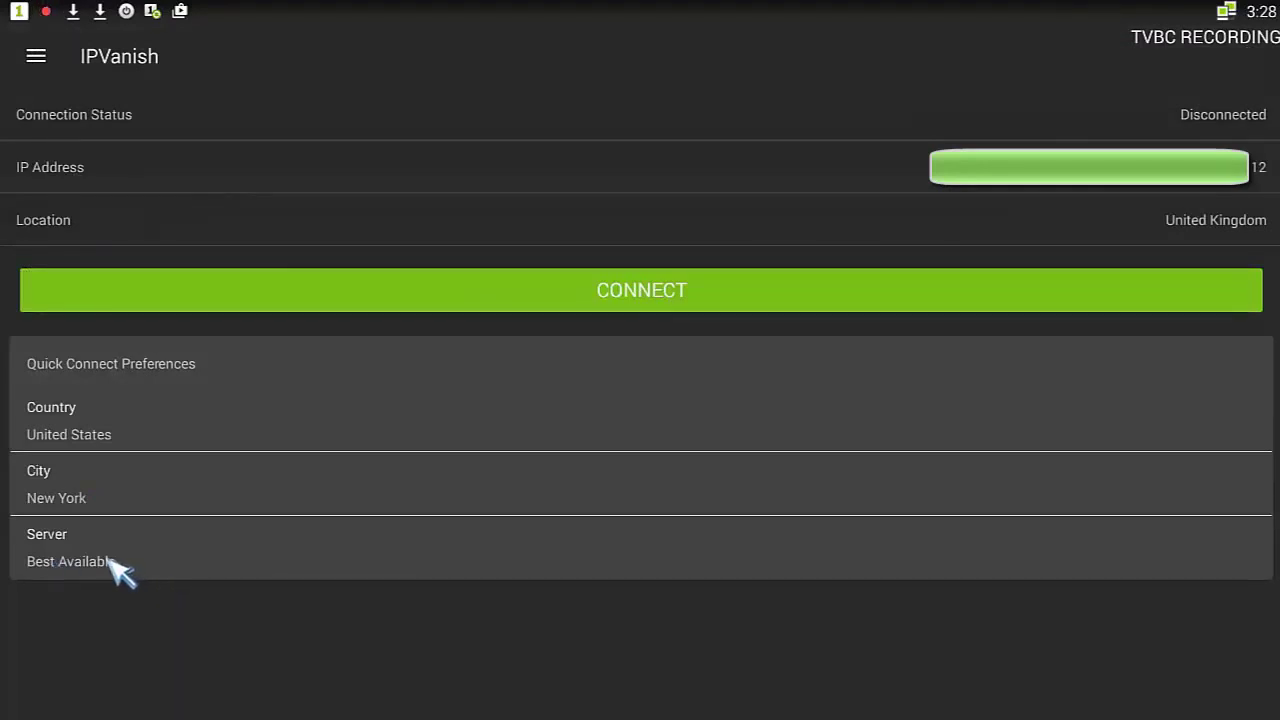
pyautogui.click(641, 297)
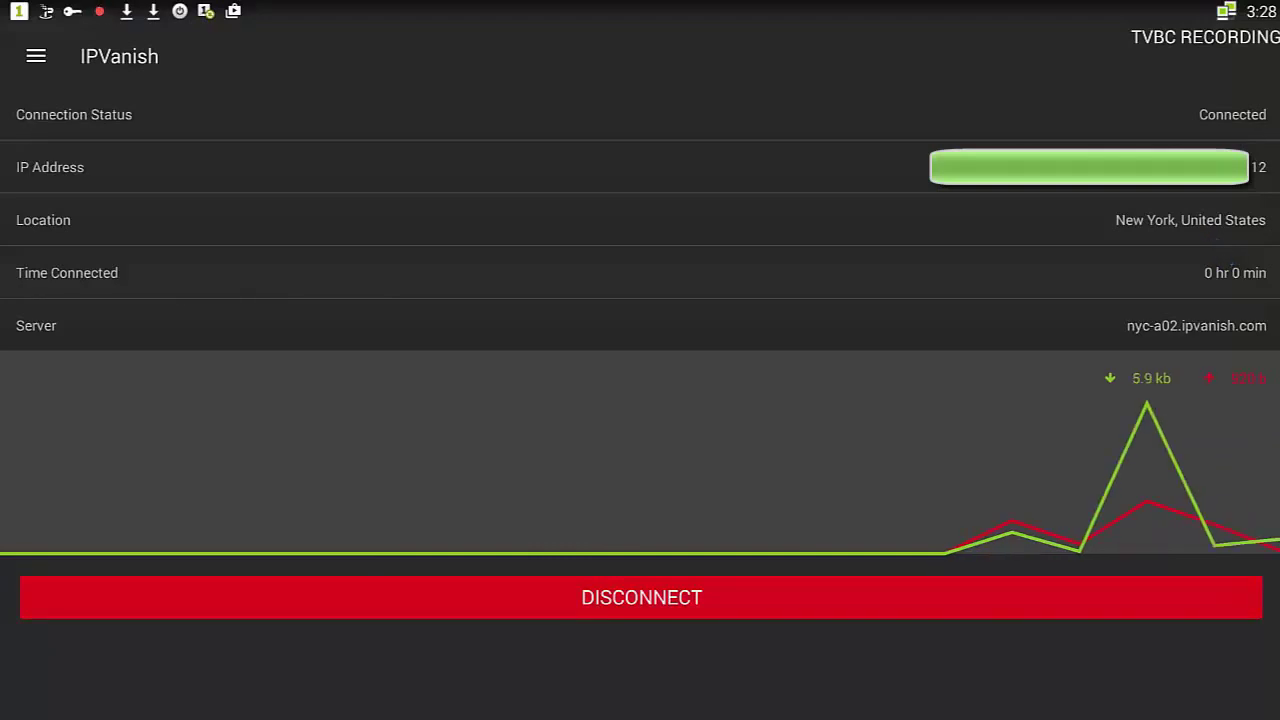
# Step: Return to the My Apps list and move the selection along the row containing Play Store and Plex
pyautogui.press('Escape')
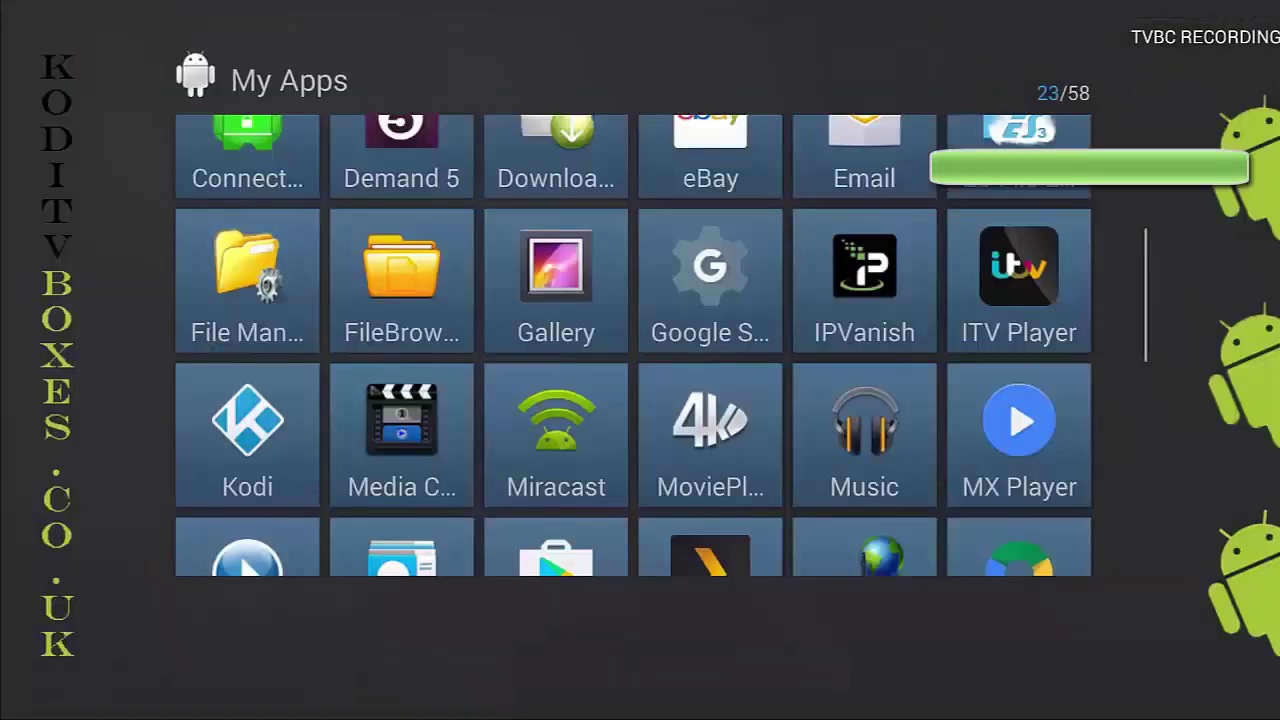
pyautogui.scroll(-2, 632, 345)
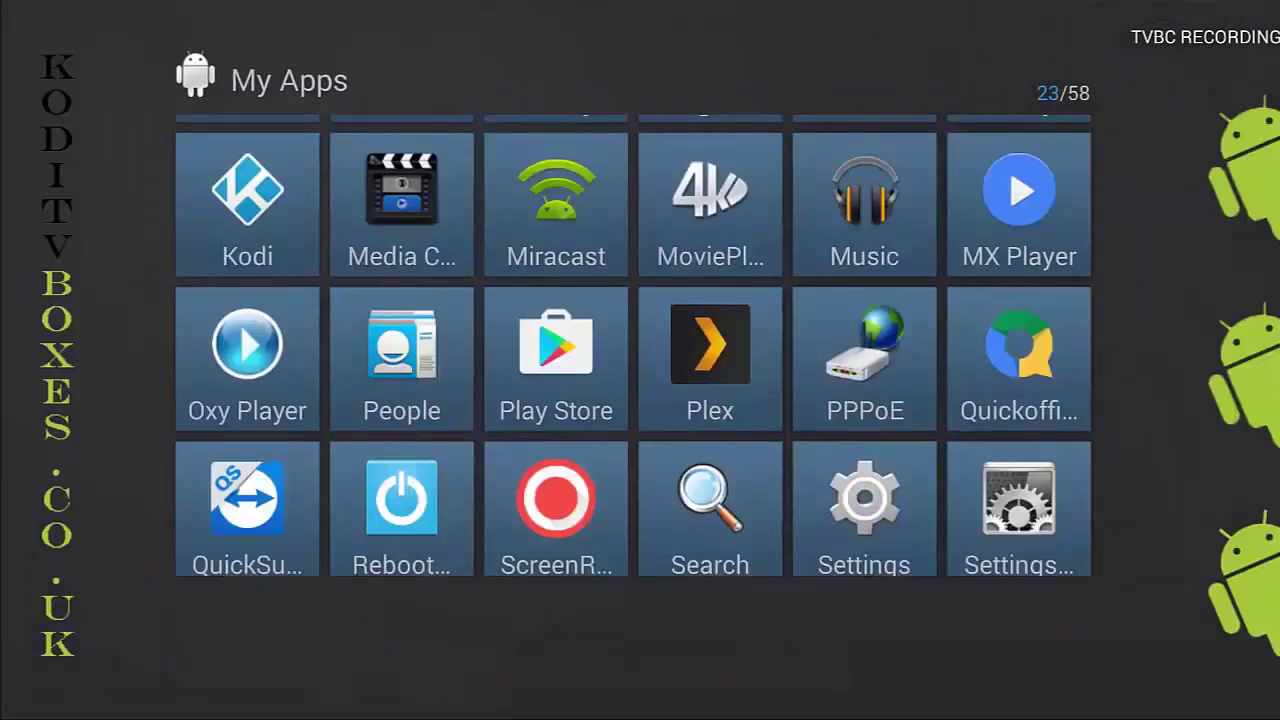
pyautogui.click(1019, 360)
pyautogui.press('Left')
pyautogui.press('Left')
pyautogui.press('Left')
pyautogui.press('Left')
pyautogui.press('Left')
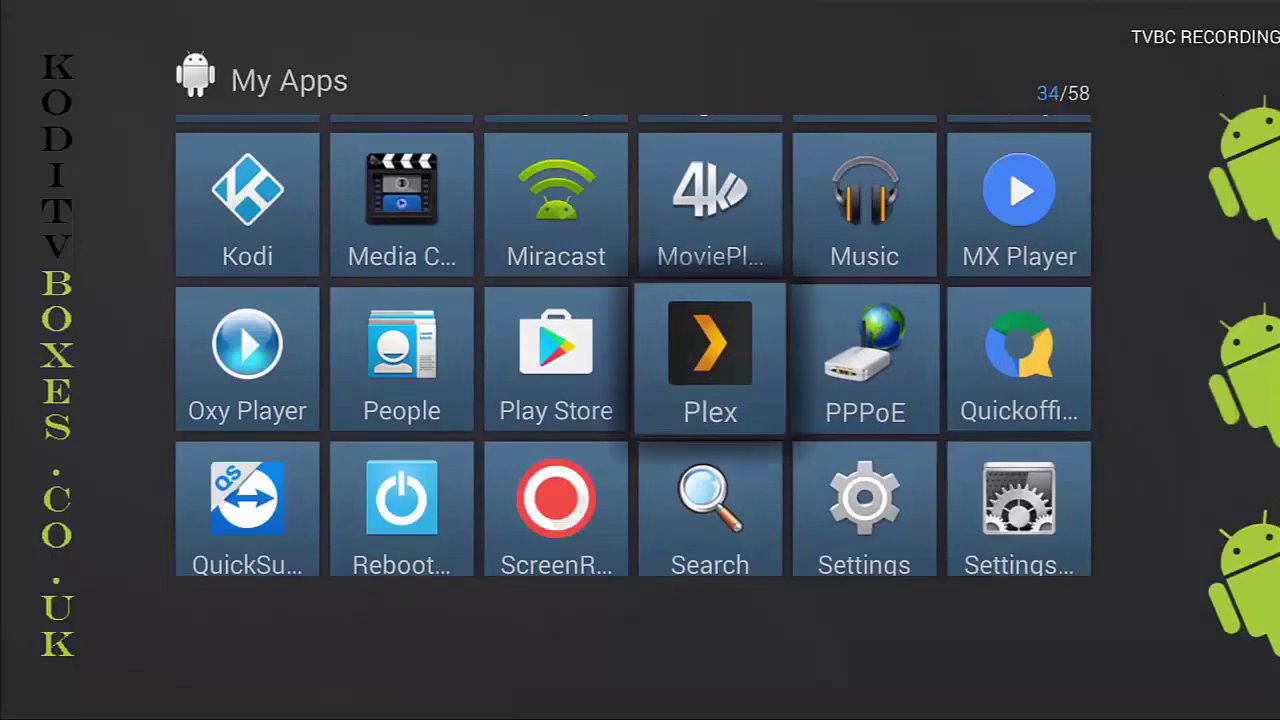